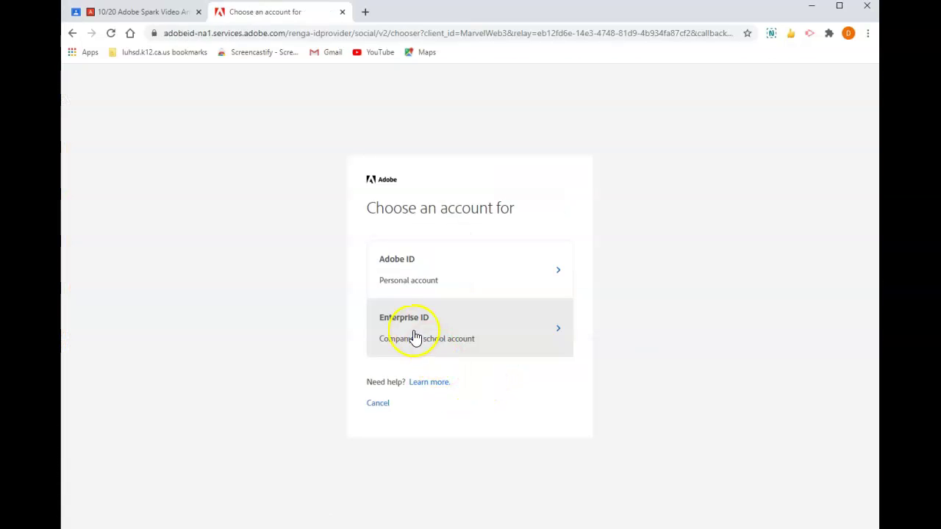
# Sign in to Adobe Spark with the school account.
pyautogui.click(416, 337)
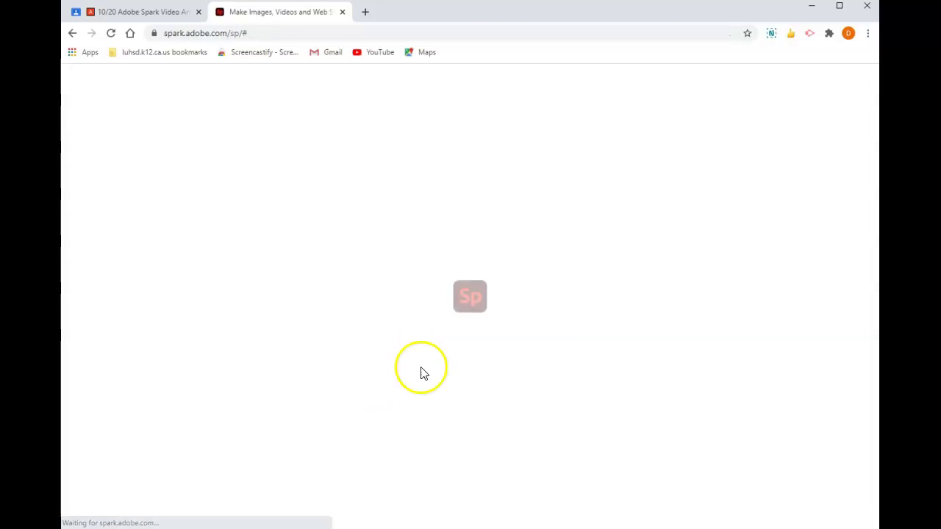
# Download last week's 4 Last Lion collage from the recent projects as a JPG image.
pyautogui.click(800, 373)
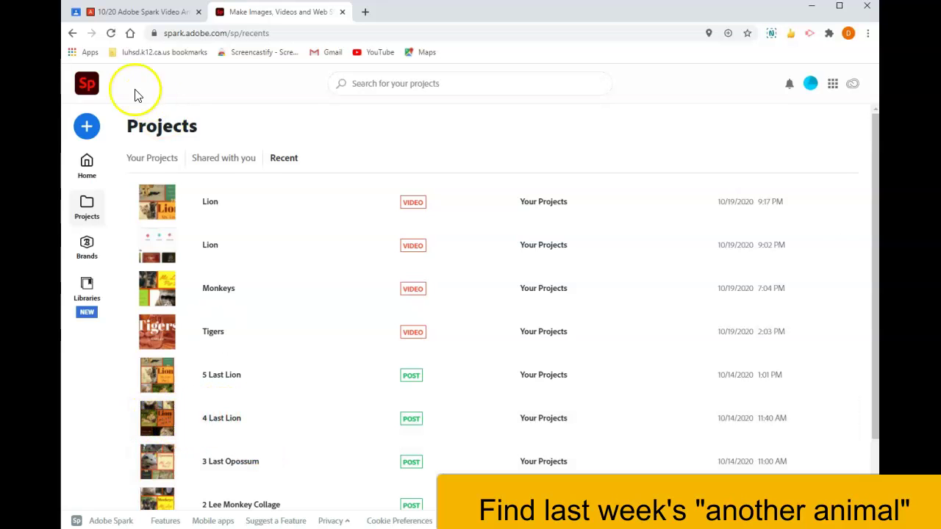
pyautogui.click(72, 33)
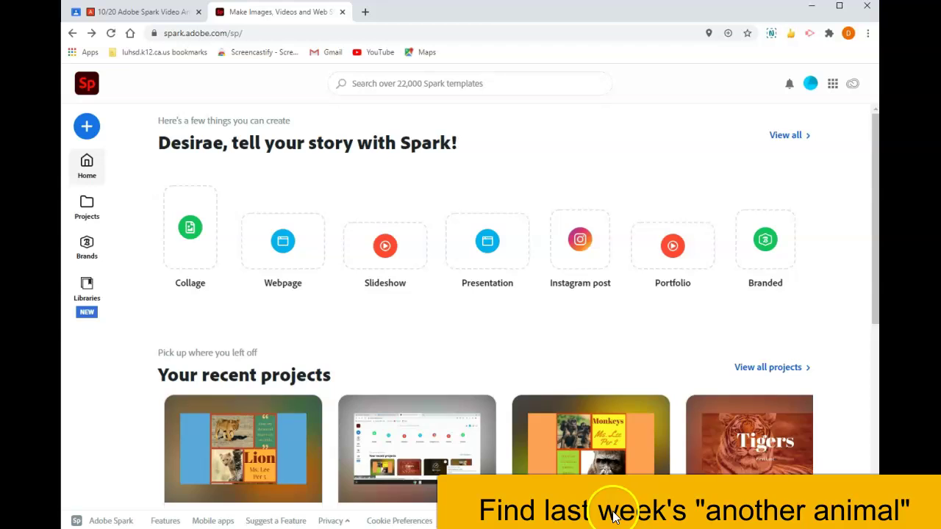
pyautogui.scroll(-3, 608, 485)
pyautogui.moveTo(458, 415); pyautogui.dragTo(735, 414)
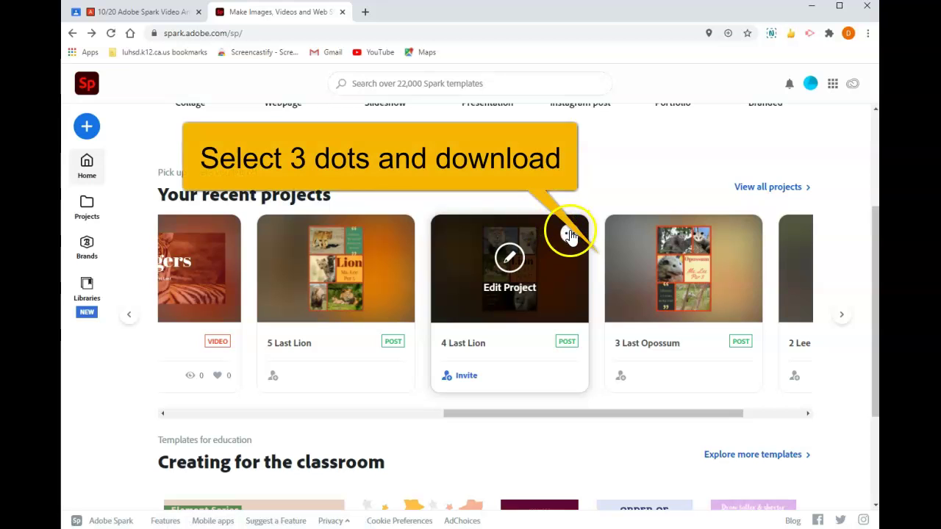
pyautogui.click(570, 234)
pyautogui.click(539, 340)
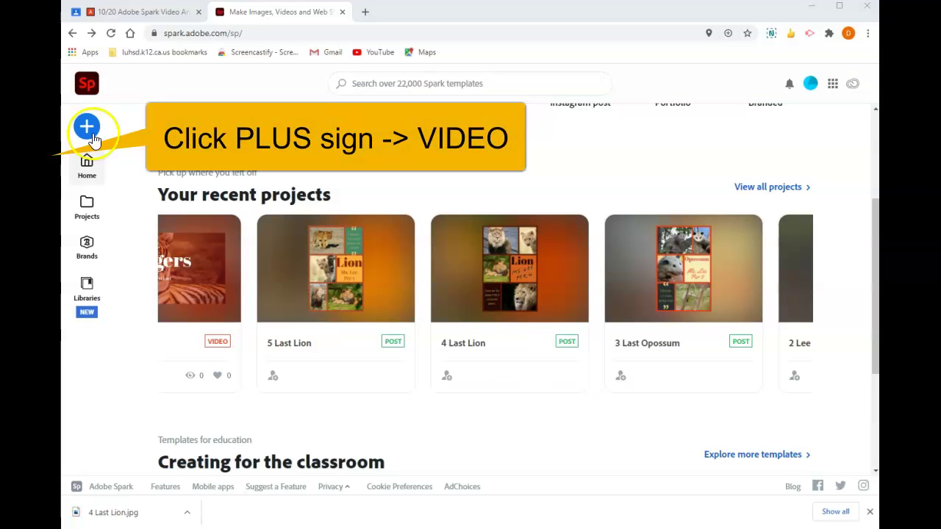
# Create a new video project titled 'Lion', starting from scratch without a story template.
pyautogui.click(87, 128)
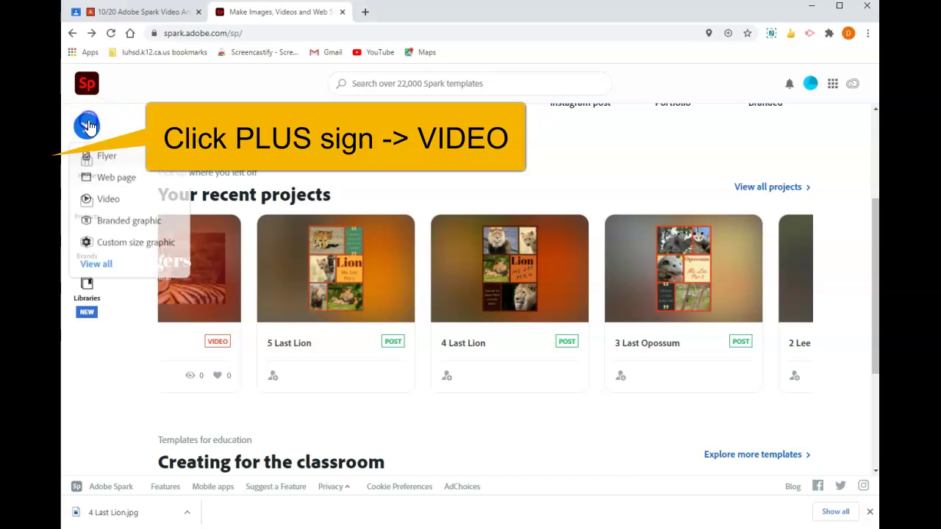
pyautogui.click(105, 202)
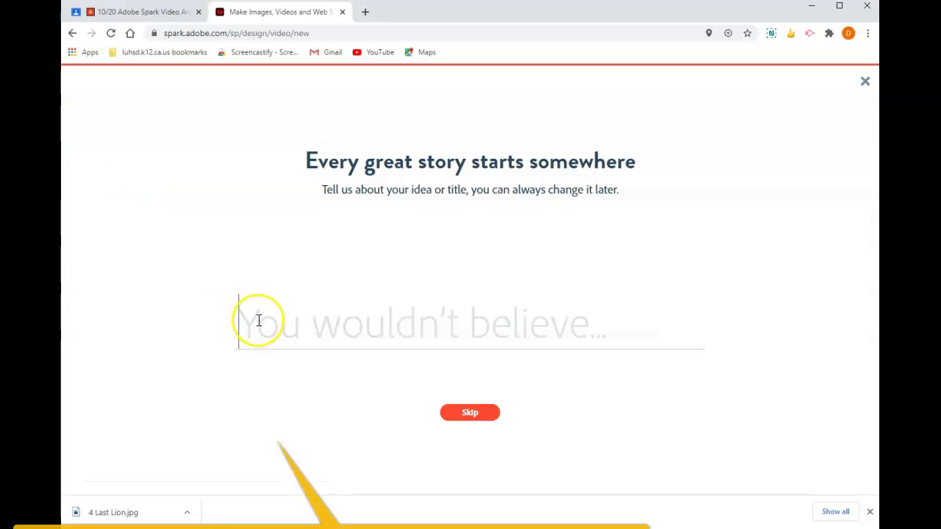
pyautogui.click(259, 320)
pyautogui.write('Lion')
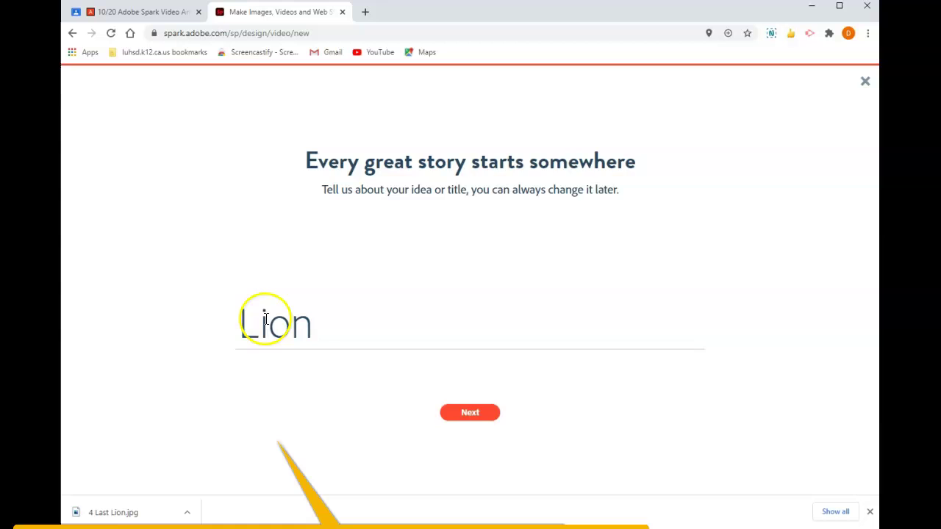
pyautogui.write('s')
pyautogui.click(465, 413)
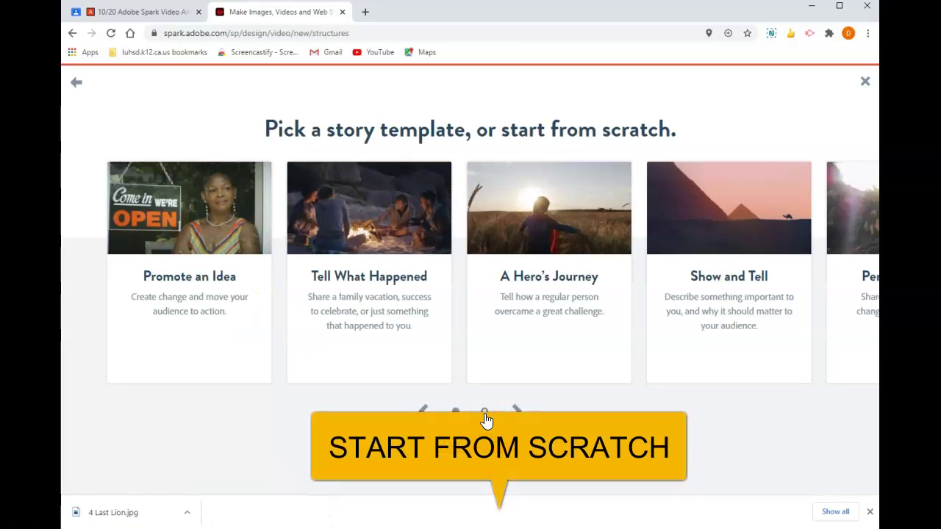
pyautogui.click(476, 450)
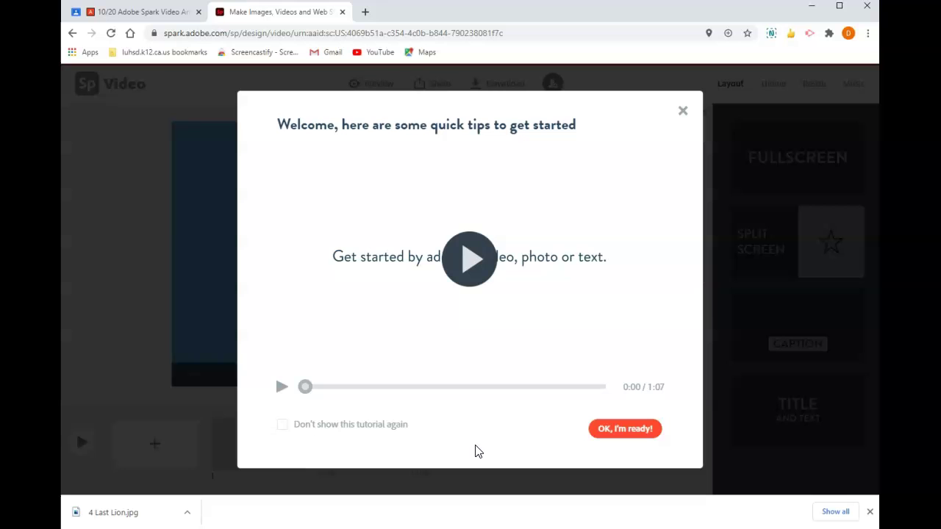
# Upload the 4 Last Lion image from Downloads onto the first slide.
pyautogui.click(683, 111)
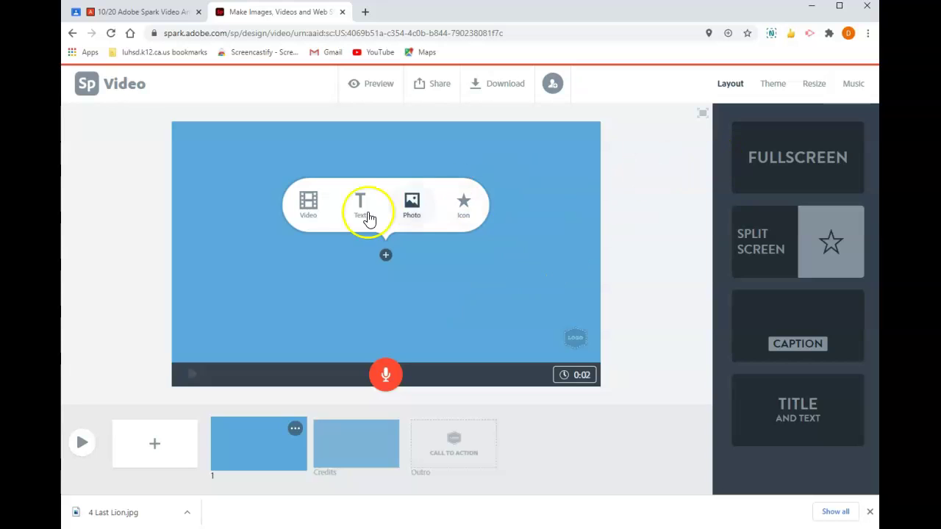
pyautogui.click(410, 208)
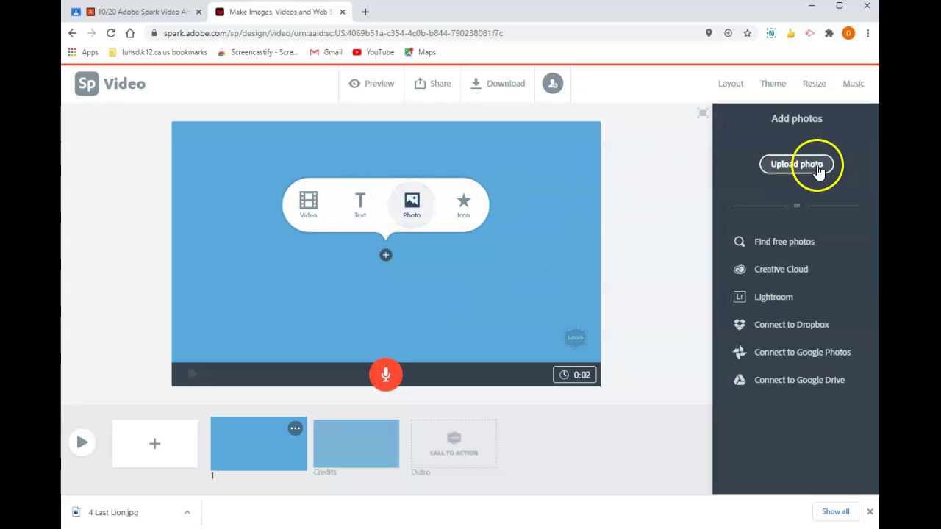
pyautogui.click(798, 164)
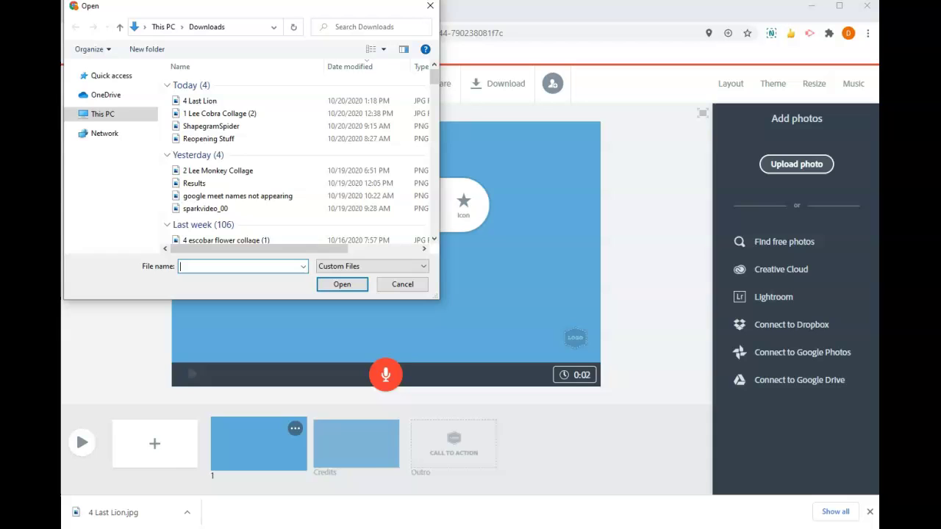
pyautogui.click(188, 103)
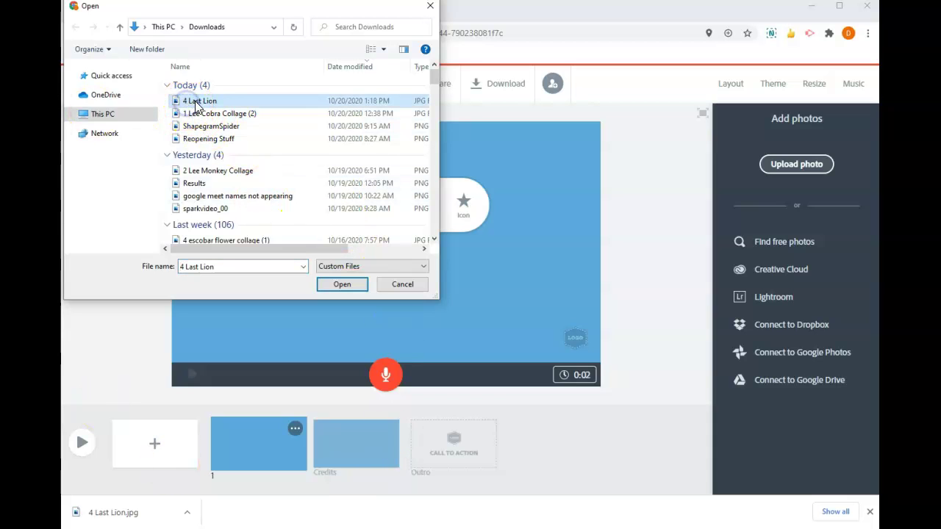
pyautogui.click(339, 289)
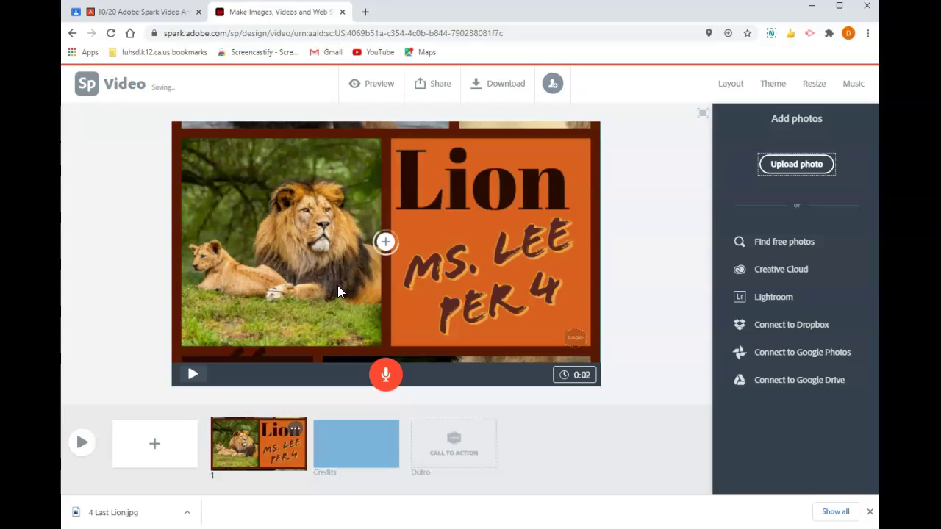
# Zoom out and reposition the 4 Last Lion collage so the whole image fits slide one.
pyautogui.click(189, 373)
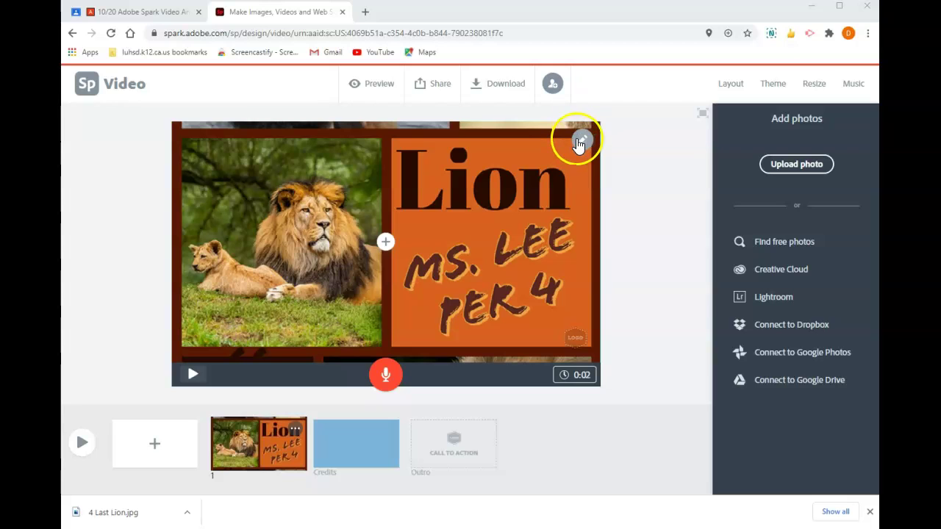
pyautogui.click(581, 141)
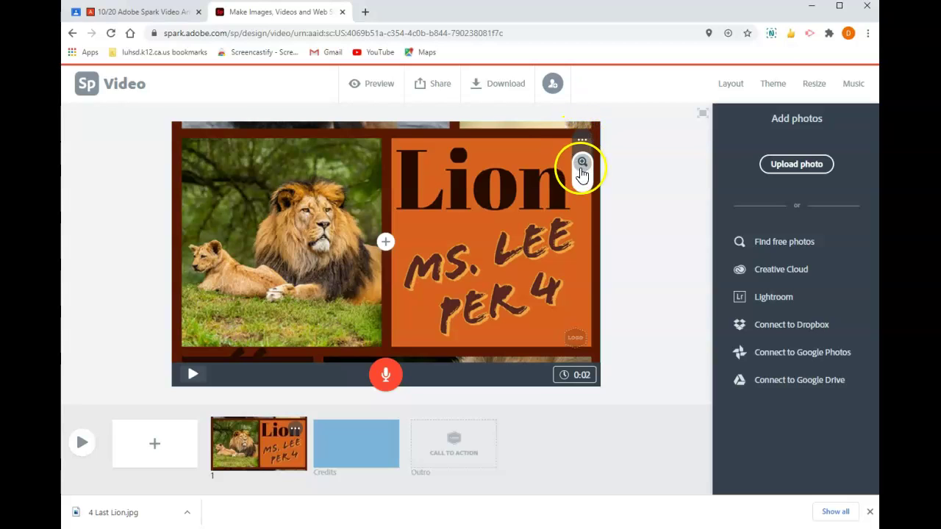
pyautogui.click(582, 177)
pyautogui.click(581, 181)
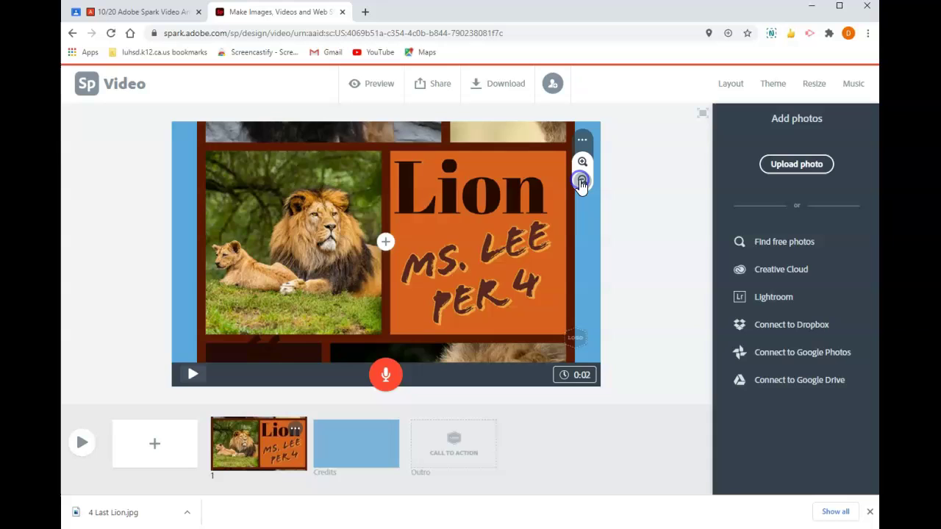
pyautogui.click(581, 181)
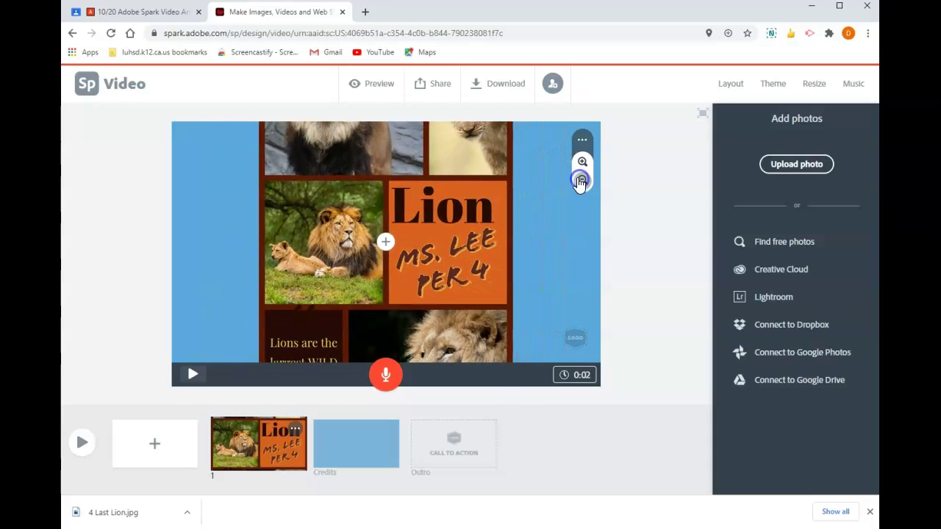
pyautogui.moveTo(456, 169)
pyautogui.mouseDown()
pyautogui.moveTo(448, 227)
pyautogui.moveTo(480, 219)
pyautogui.mouseUp()
pyautogui.click(581, 181)
pyautogui.click(580, 222)
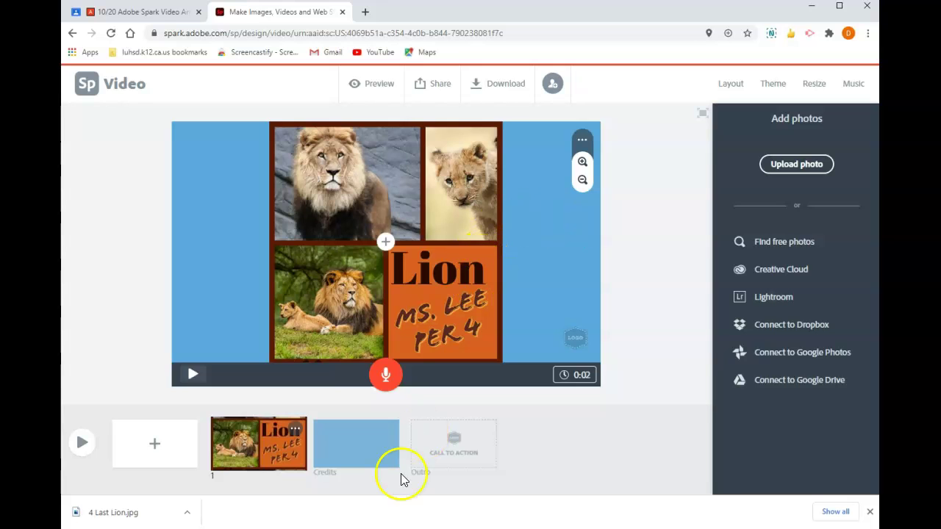
# Add a Title and Text slide reading 'Lions' and 'Ms. Lee' after the collage.
pyautogui.click(154, 444)
pyautogui.click(807, 408)
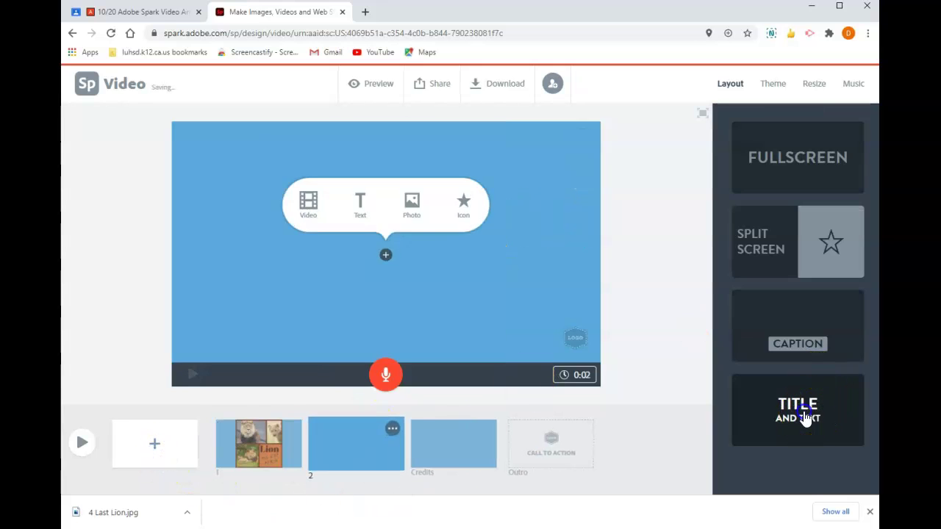
pyautogui.click(385, 224)
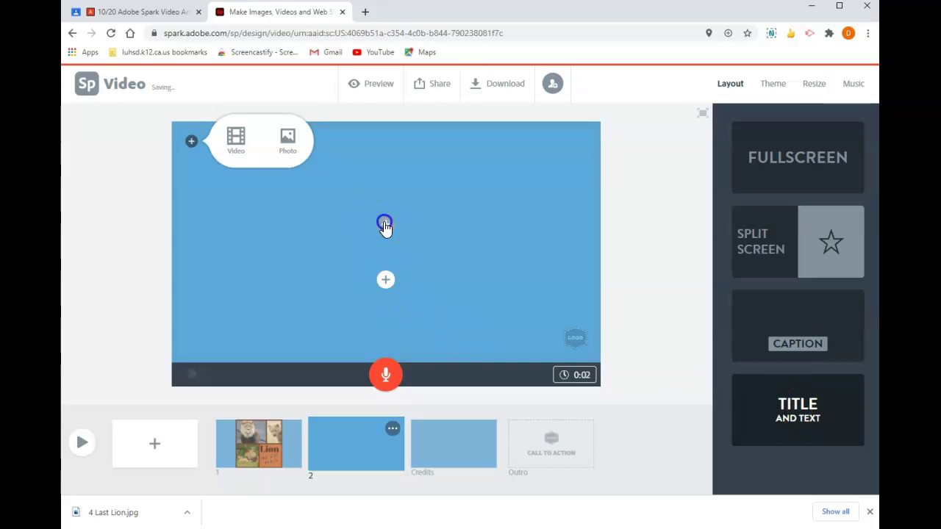
pyautogui.write('Lions')
pyautogui.click(501, 236)
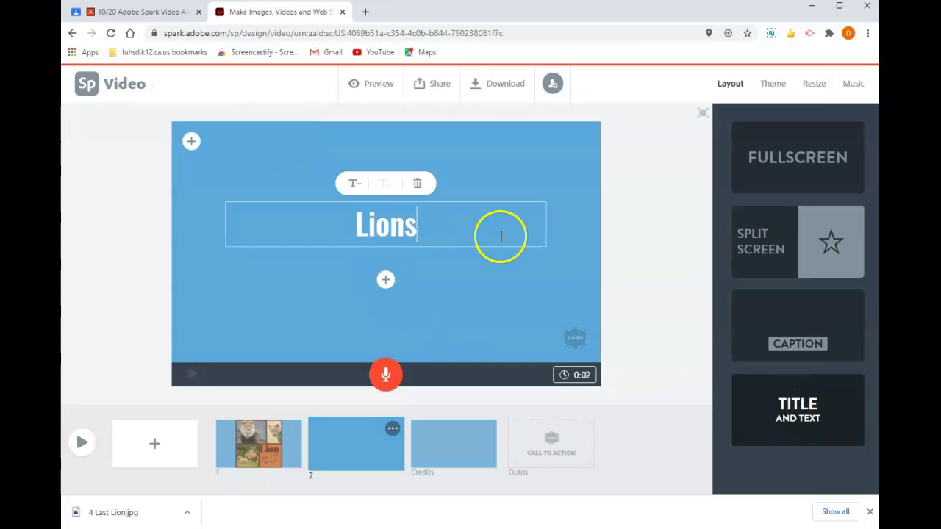
pyautogui.click(386, 280)
pyautogui.write('Ms')
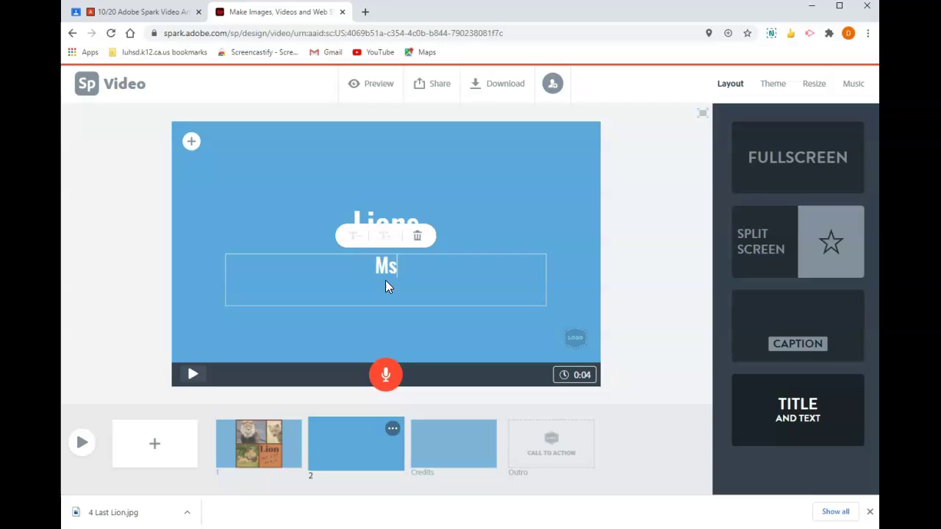
pyautogui.write('. Lee')
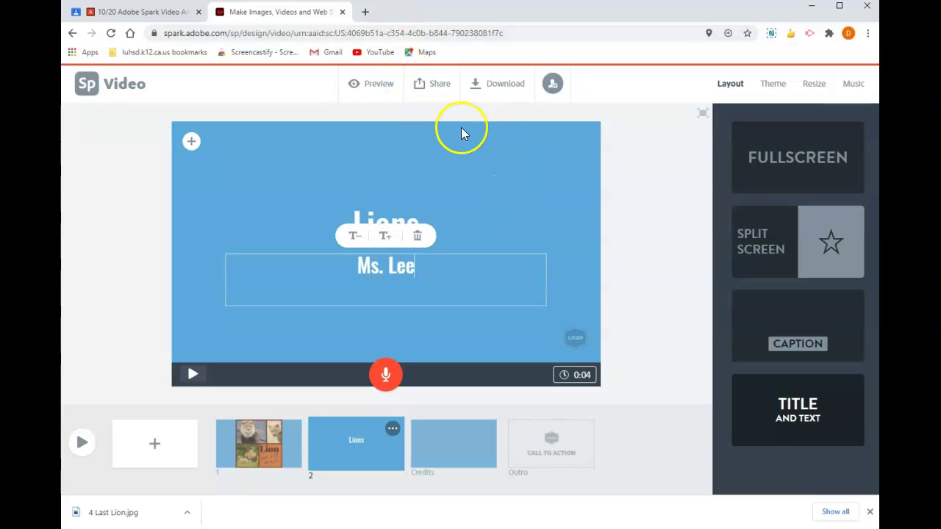
pyautogui.click(247, 456)
pyautogui.click(350, 459)
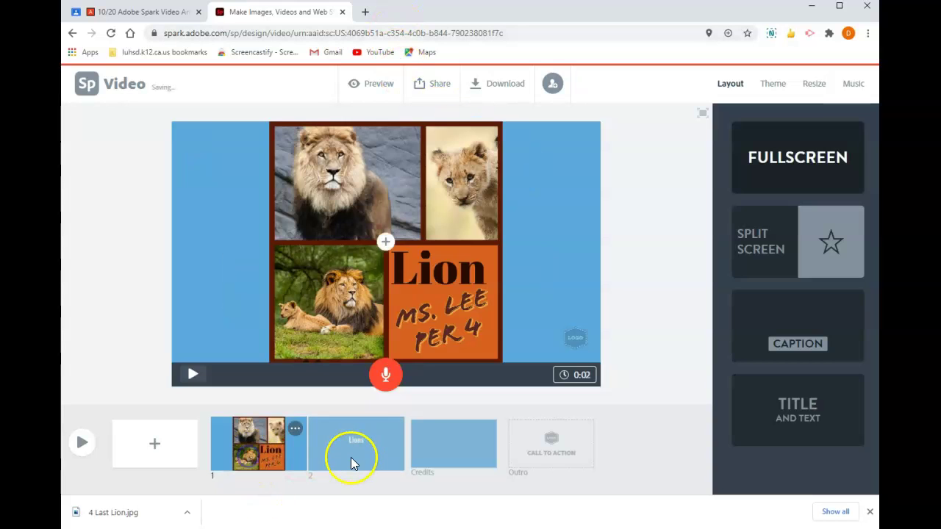
# Delete the Lions title slide and confirm the removal.
pyautogui.click(258, 444)
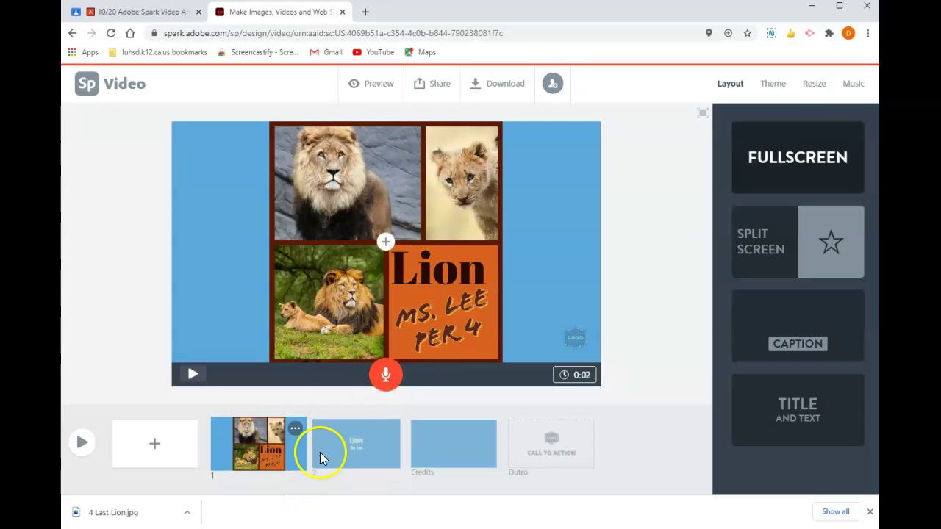
pyautogui.click(355, 457)
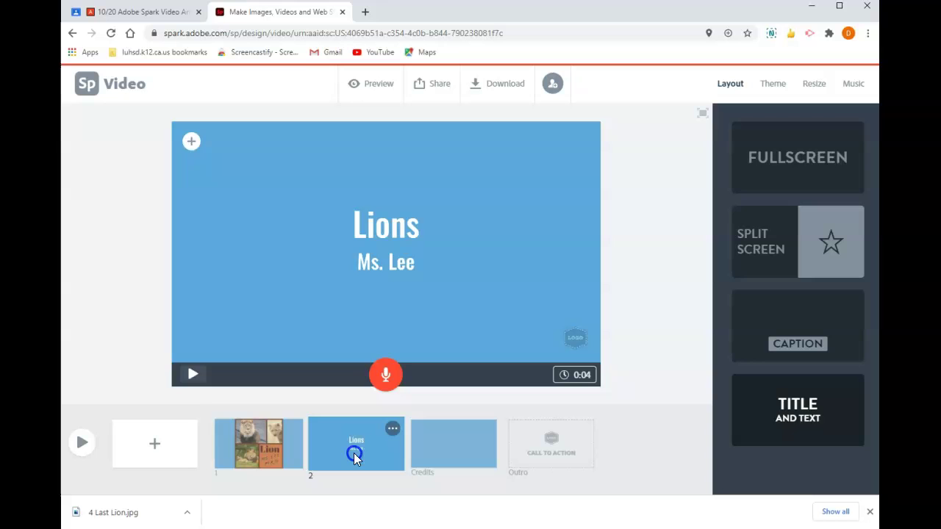
pyautogui.click(393, 429)
pyautogui.click(343, 356)
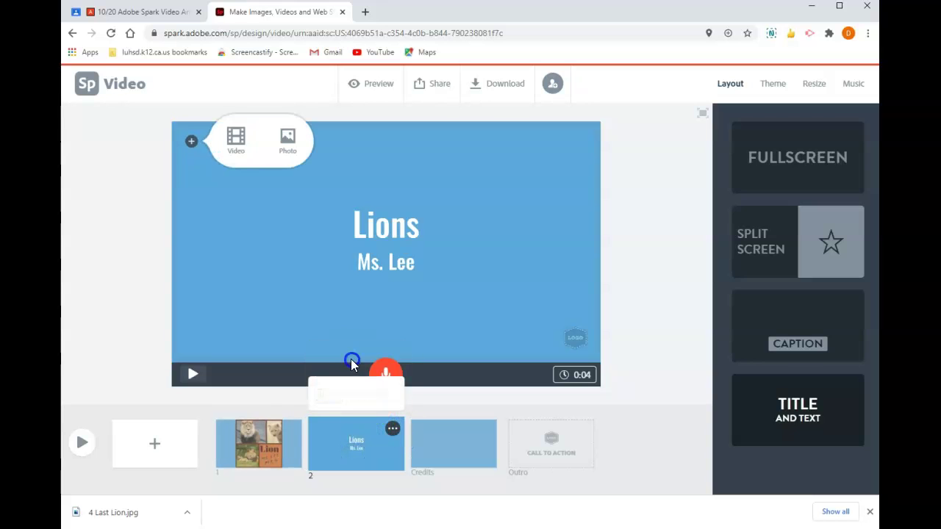
pyautogui.click(350, 393)
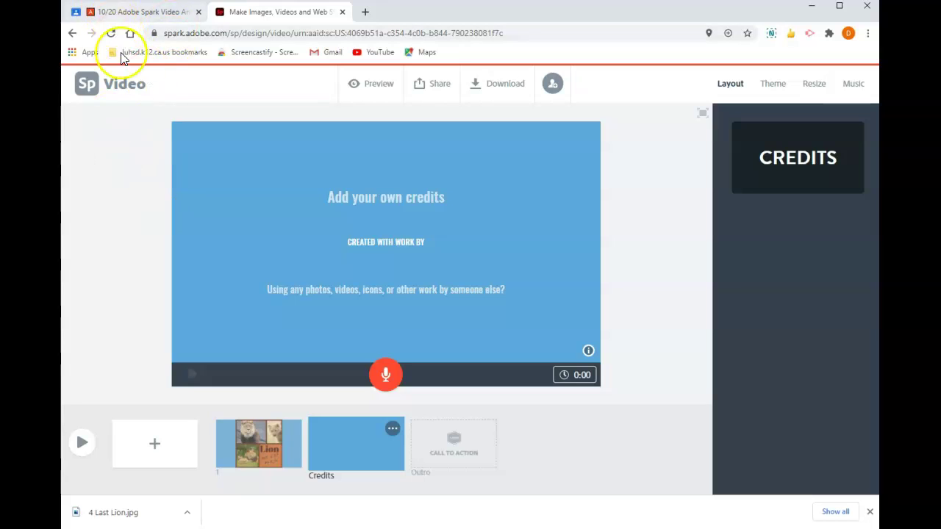
# Add a split-screen slide before Credits with a free 'lion' stock photo in the left half.
pyautogui.click(155, 446)
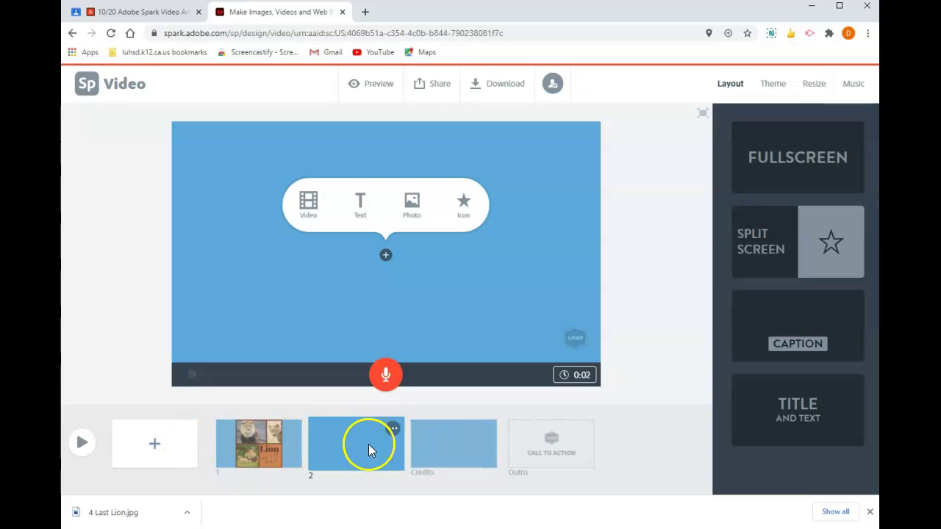
pyautogui.click(761, 247)
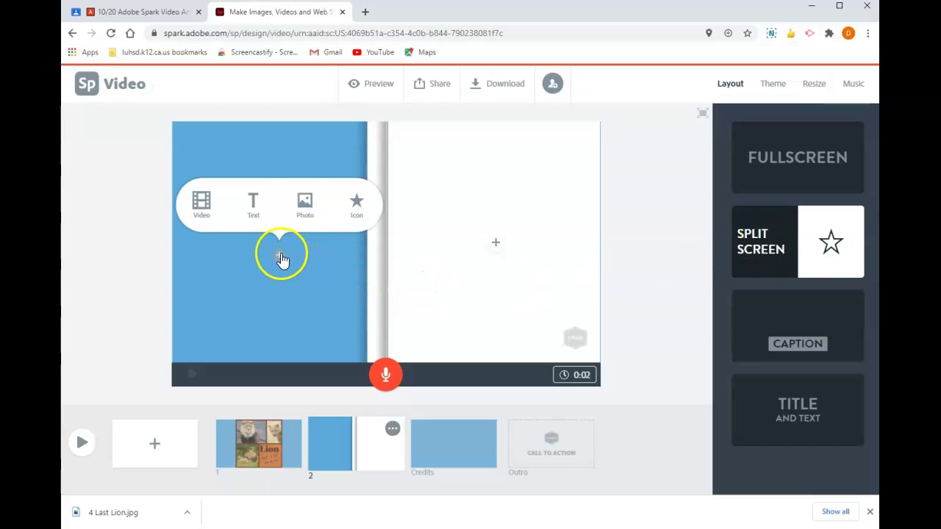
pyautogui.click(314, 211)
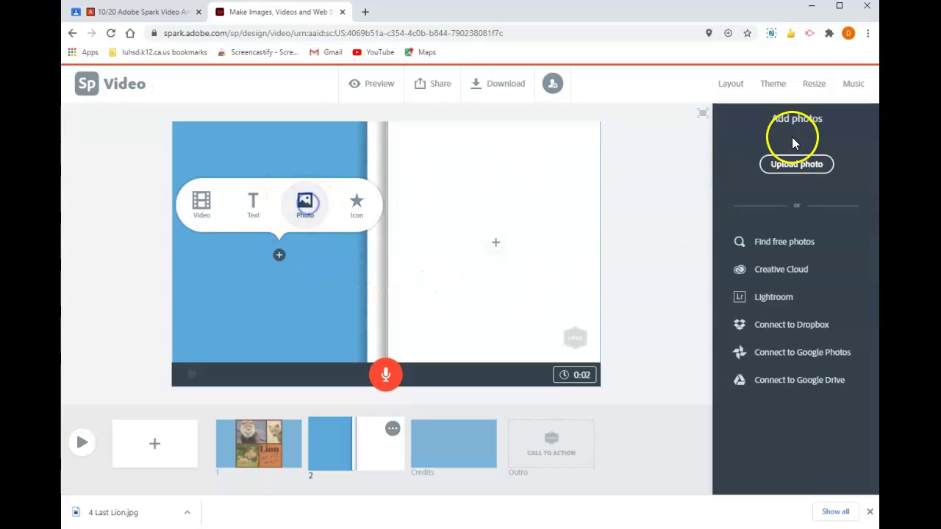
pyautogui.click(780, 247)
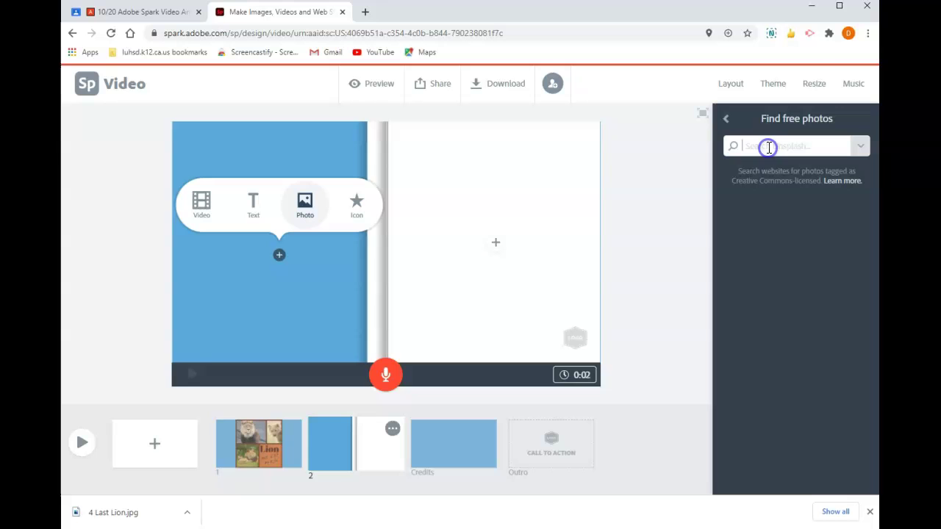
pyautogui.write('lion')
pyautogui.press('Return')
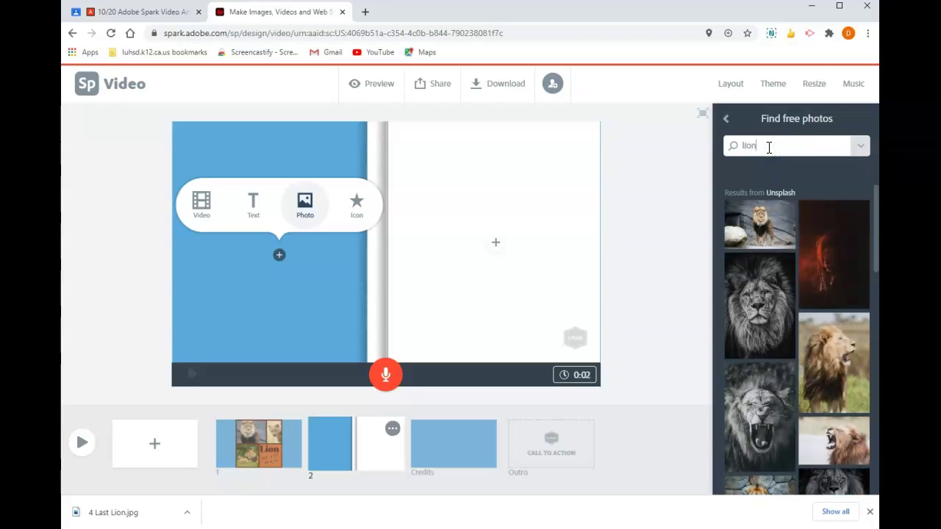
pyautogui.click(764, 220)
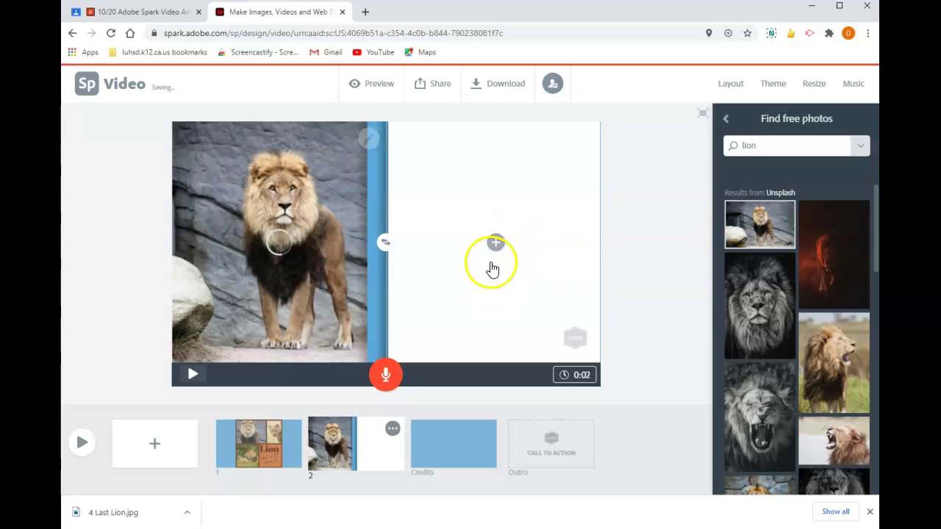
# Google 'lion facts' in a new browser tab, then return to the video project.
pyautogui.click(364, 11)
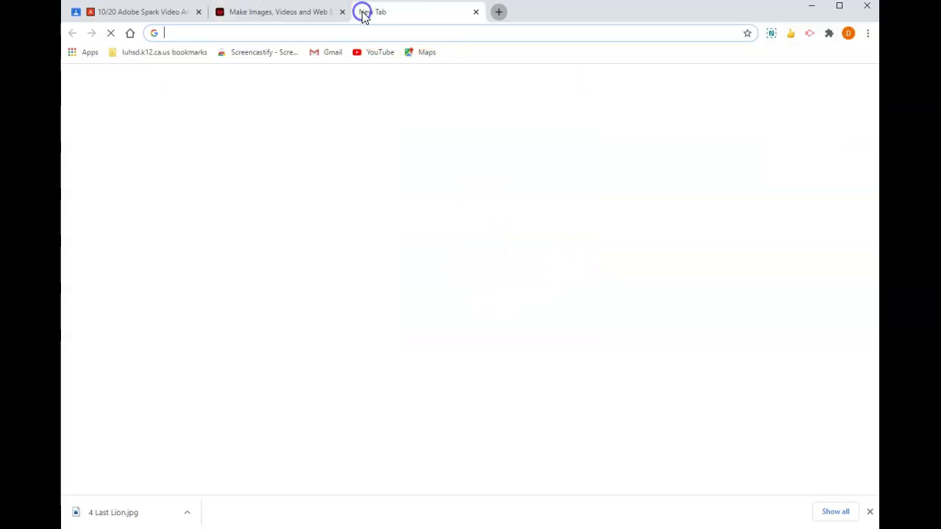
pyautogui.write('lion ta')
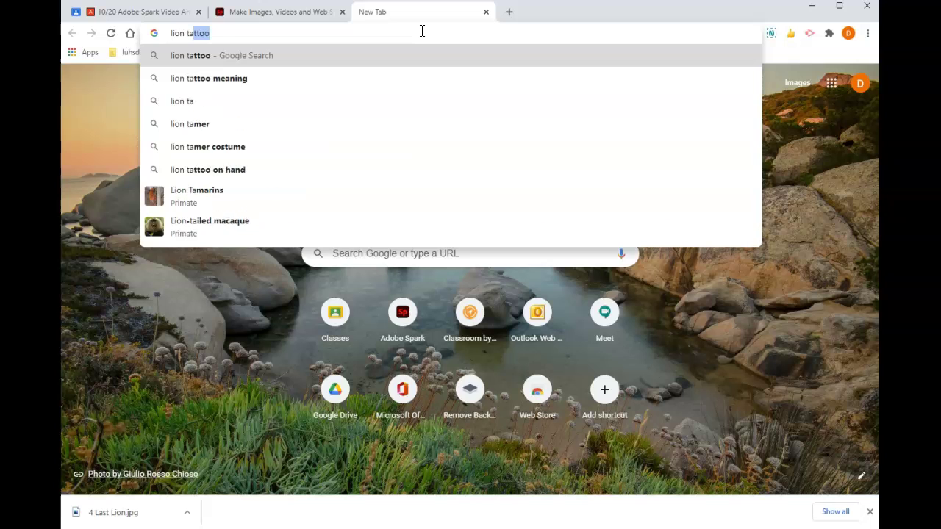
pyautogui.press('BackSpace')
pyautogui.write('facts')
pyautogui.press('Return')
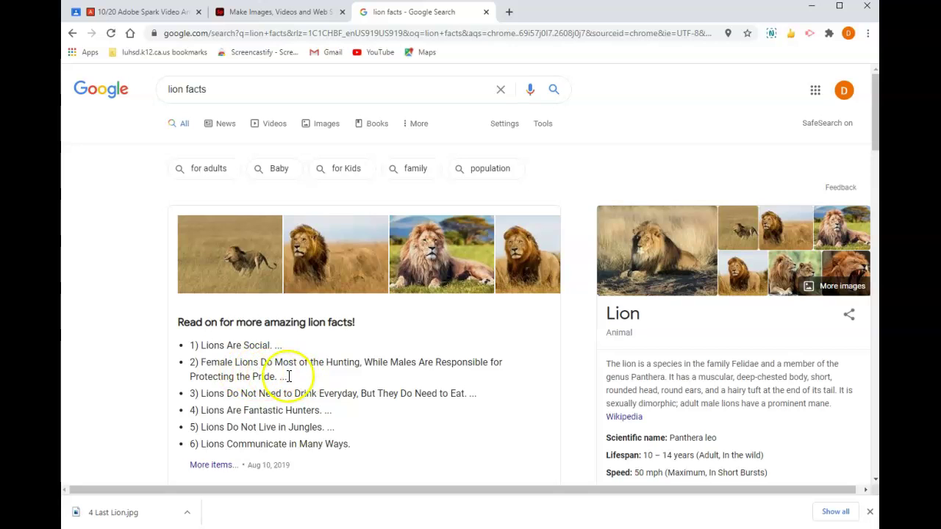
pyautogui.click(273, 13)
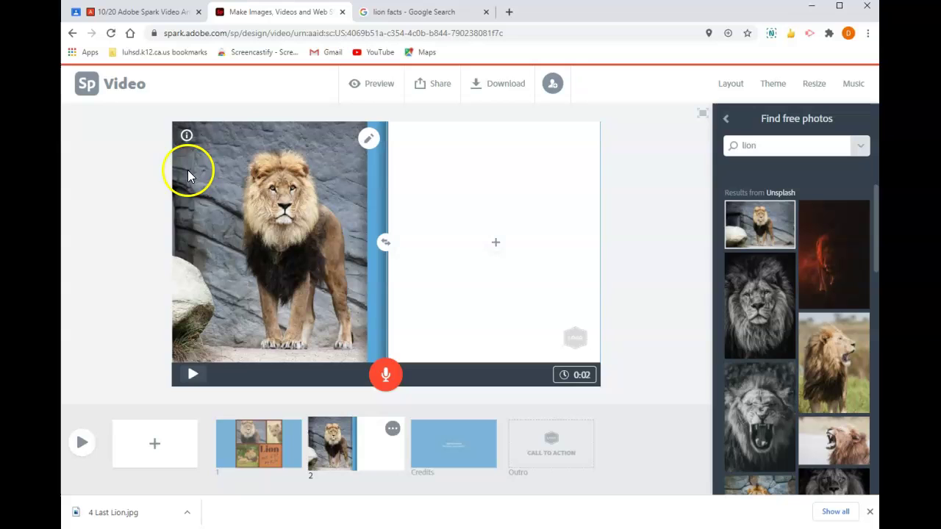
# Fill slide 2's right half with 'FEMALE lions do most of the hunting' / 'MALES protect the pride'.
pyautogui.click(492, 243)
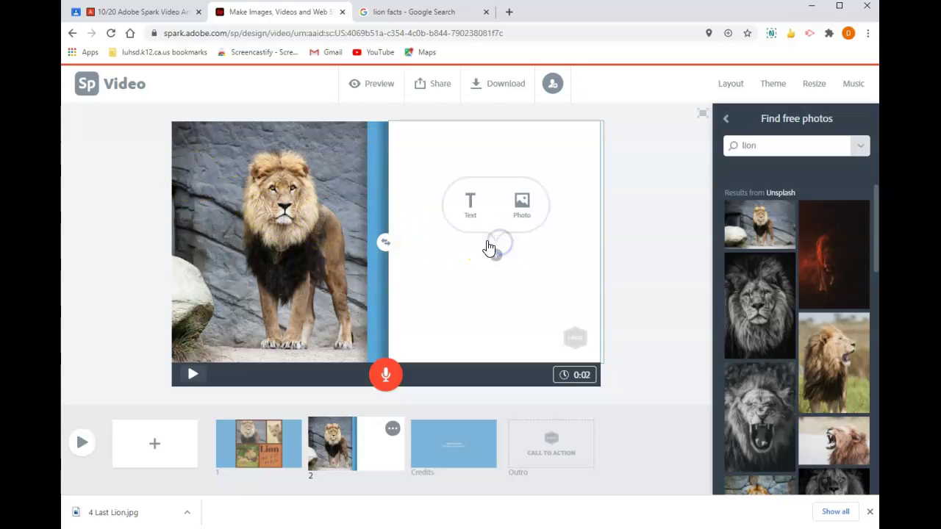
pyautogui.click(469, 206)
pyautogui.write('FEMALE lions do m')
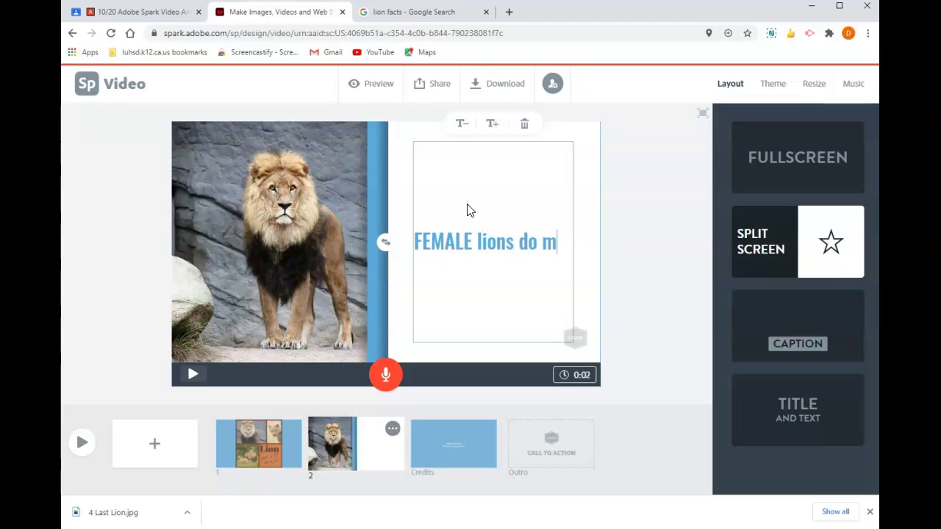
pyautogui.write('ost of the hunting')
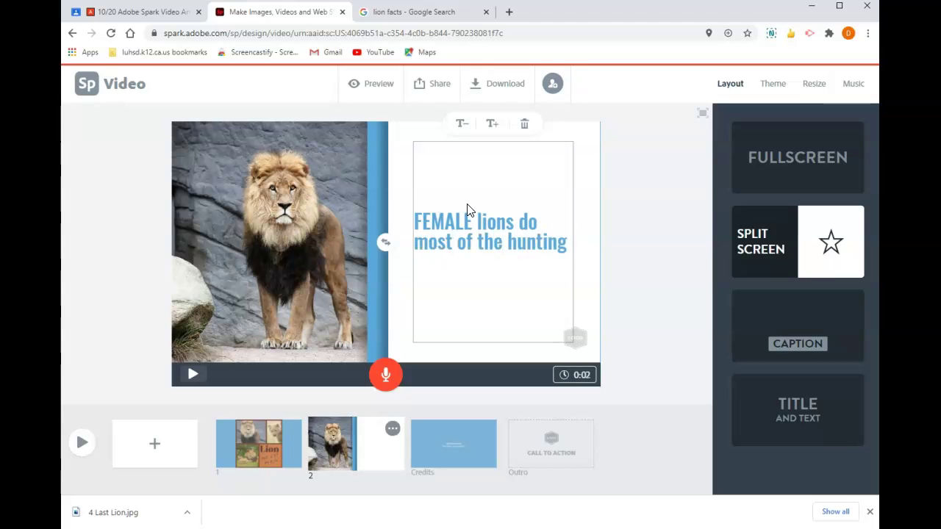
pyautogui.press('Return')
pyautogui.write('MALES protect the')
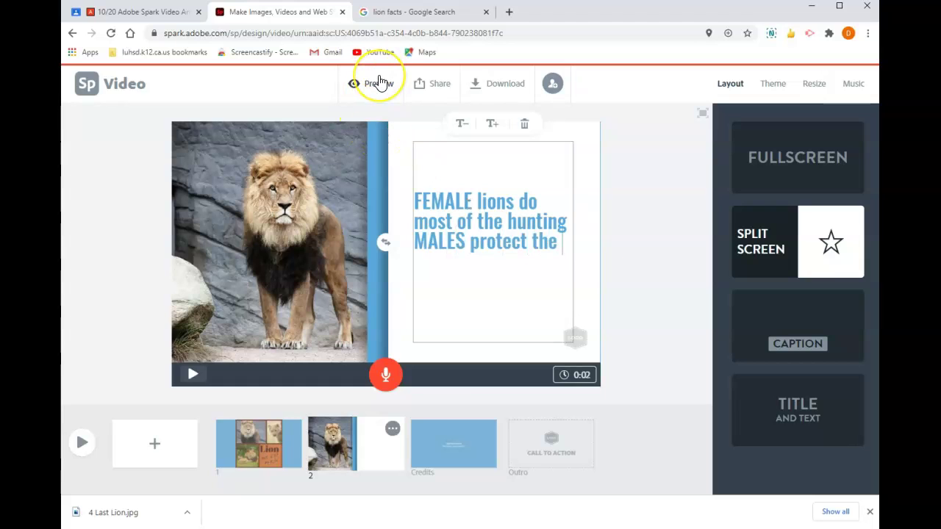
pyautogui.write('ride')
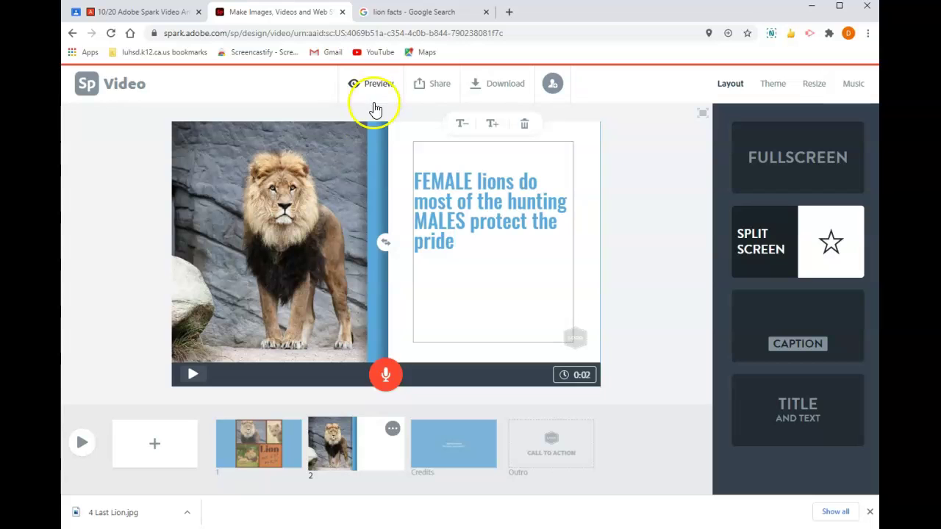
pyautogui.click(151, 450)
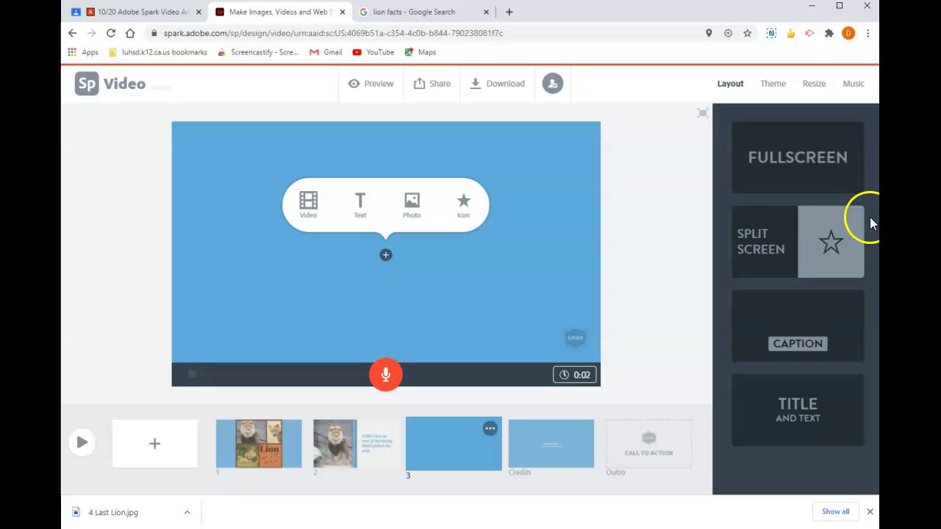
# Make slide 3 split-screen with a free lion-and-cub photo, then revisit the FEMALE lions slide.
pyautogui.click(815, 236)
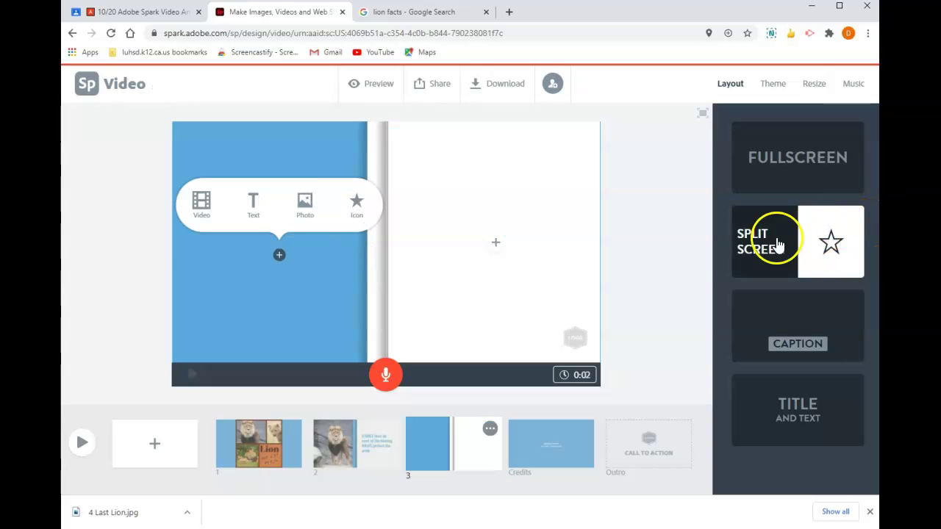
pyautogui.click(308, 215)
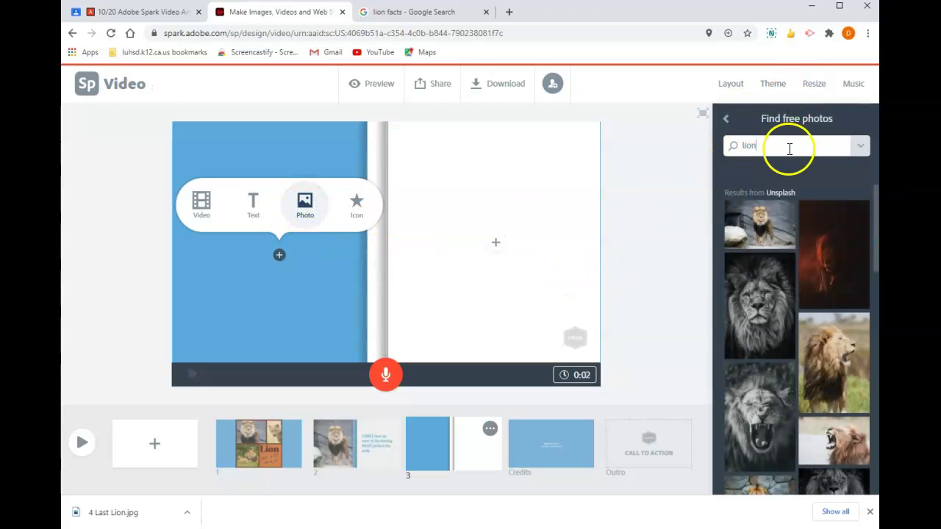
pyautogui.scroll(-2, 829, 374)
pyautogui.click(829, 374)
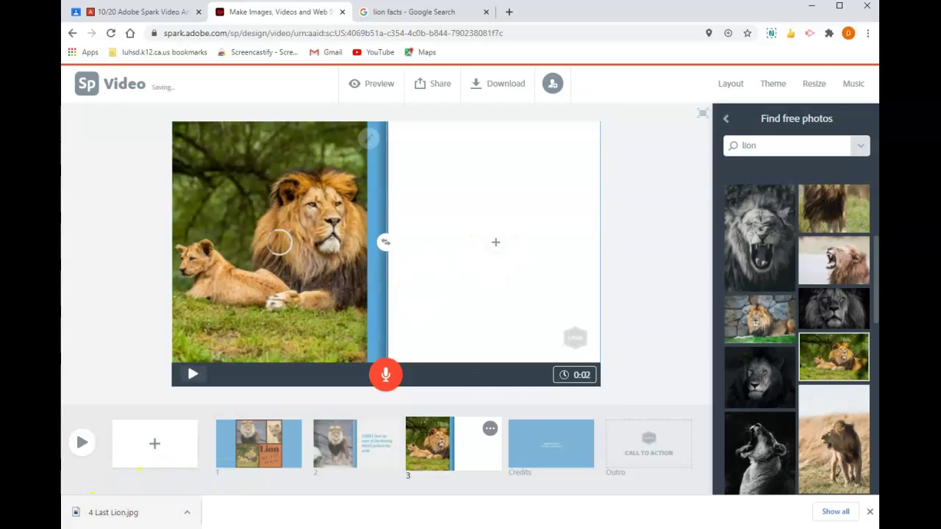
pyautogui.click(373, 450)
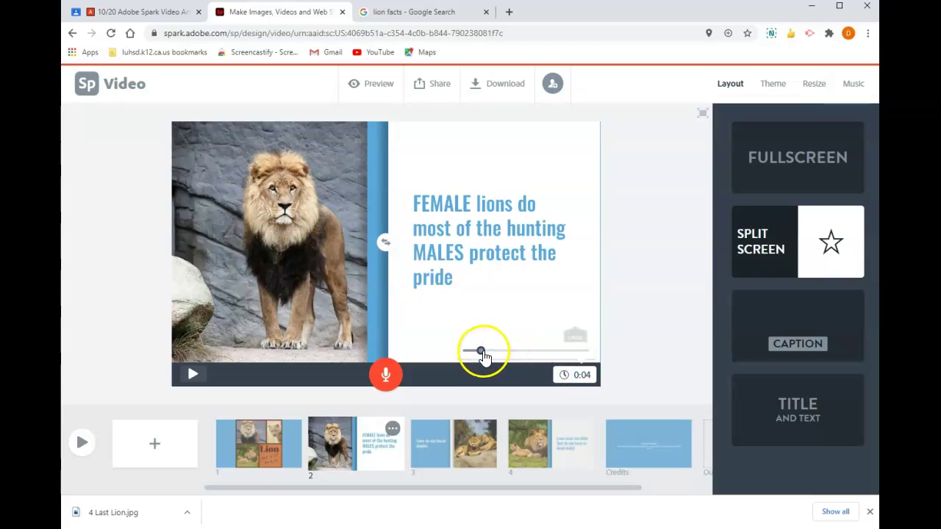
# Lengthen slide 2 to 0:06 and record its voice narration.
pyautogui.moveTo(481, 351); pyautogui.dragTo(489, 353)
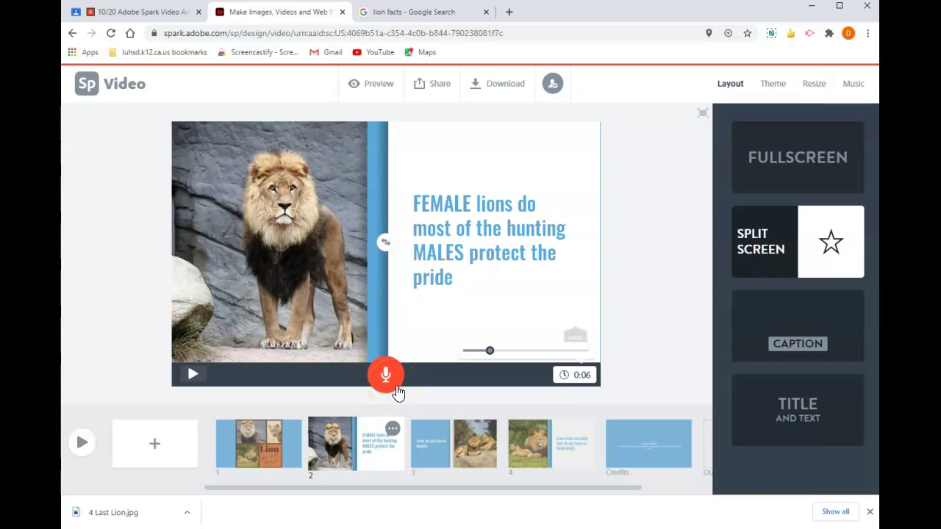
pyautogui.click(381, 383)
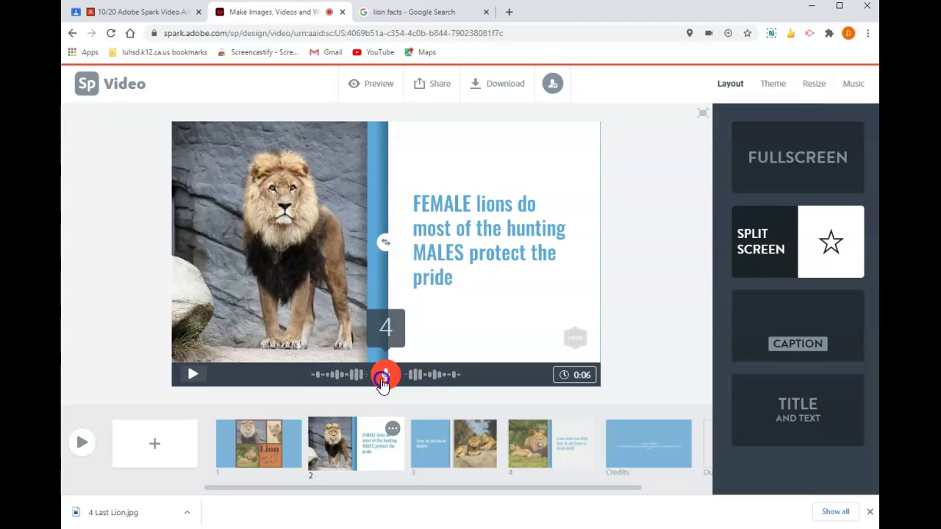
pyautogui.click(382, 383)
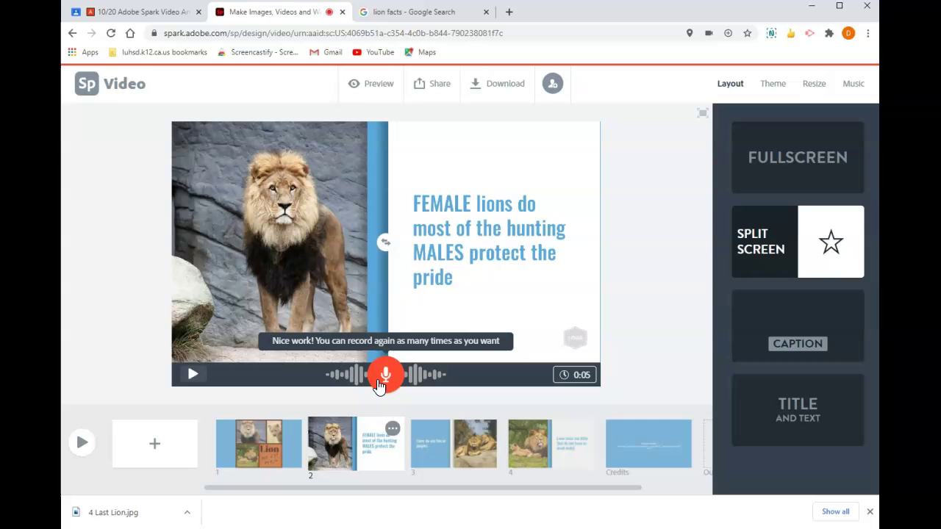
# Record narration for the jungles and eat-daily slides, then start narrating the title collage.
pyautogui.click(449, 457)
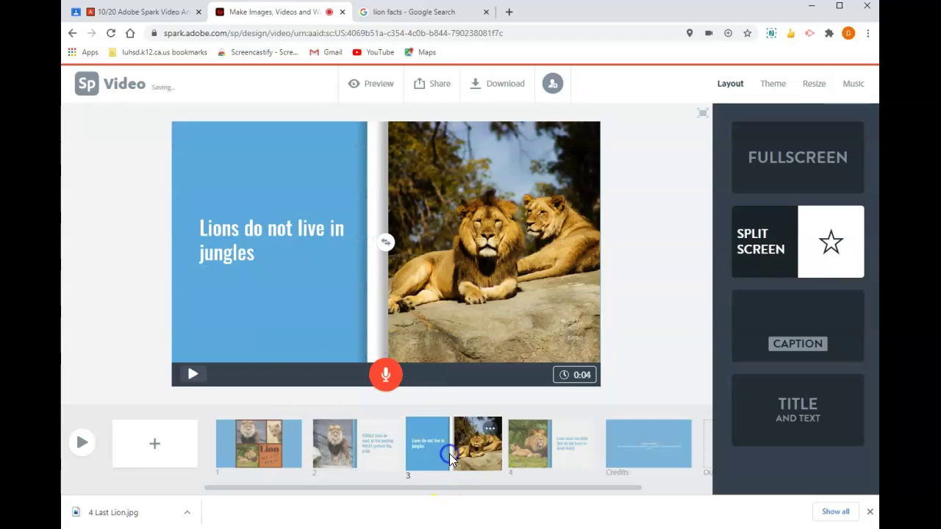
pyautogui.click(380, 376)
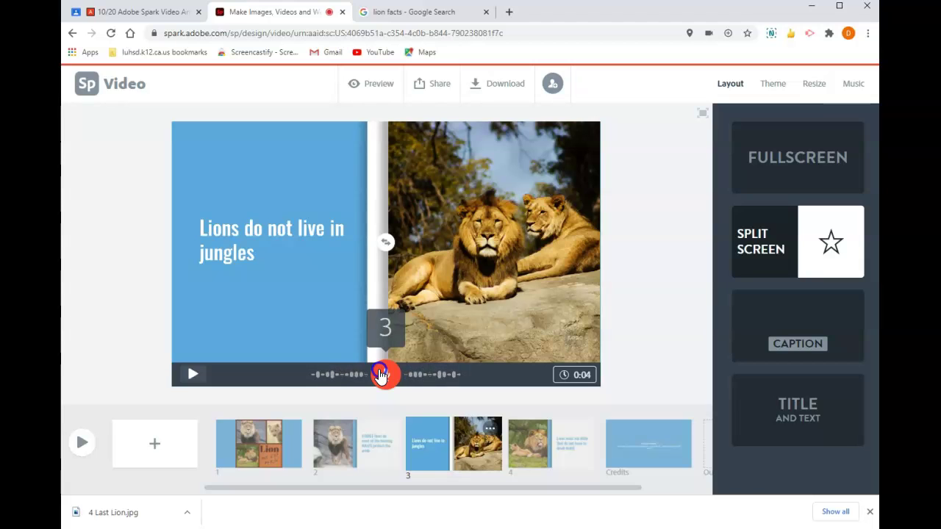
pyautogui.click(549, 451)
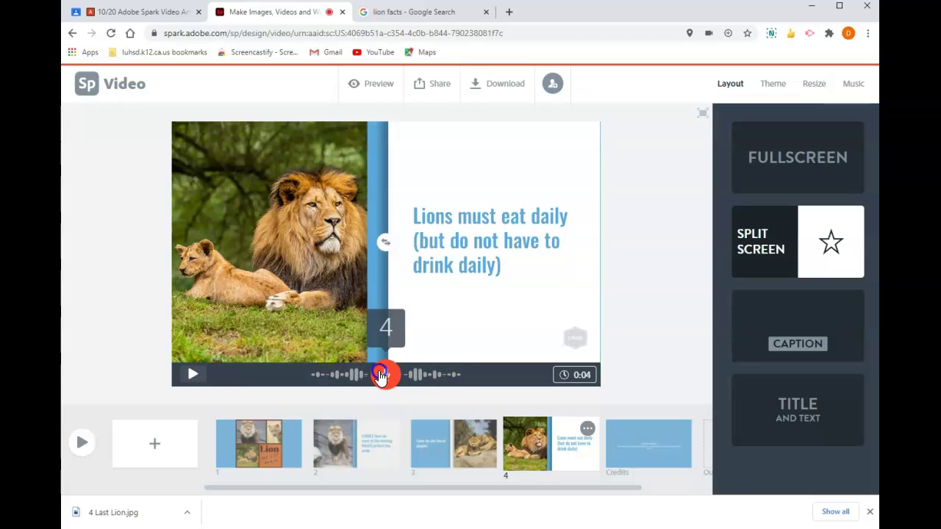
pyautogui.moveTo(380, 377); pyautogui.dragTo(387, 377)
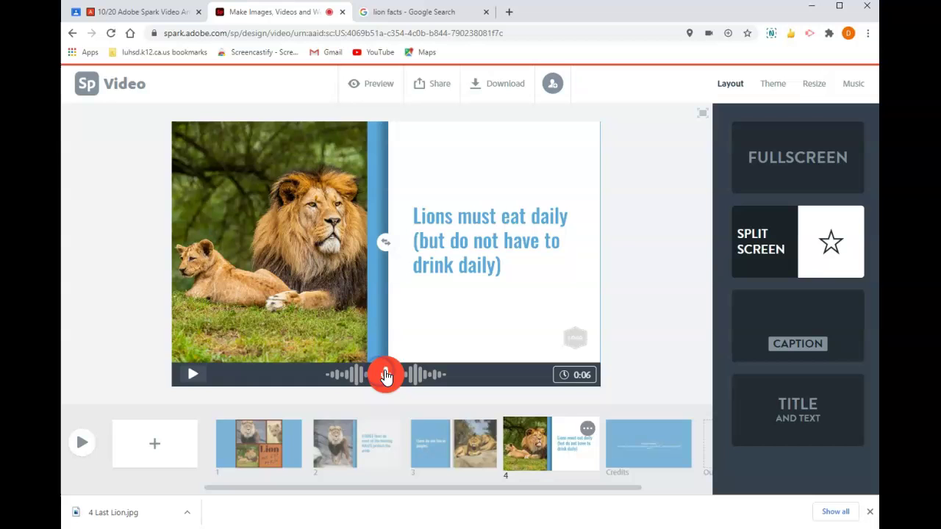
pyautogui.click(255, 449)
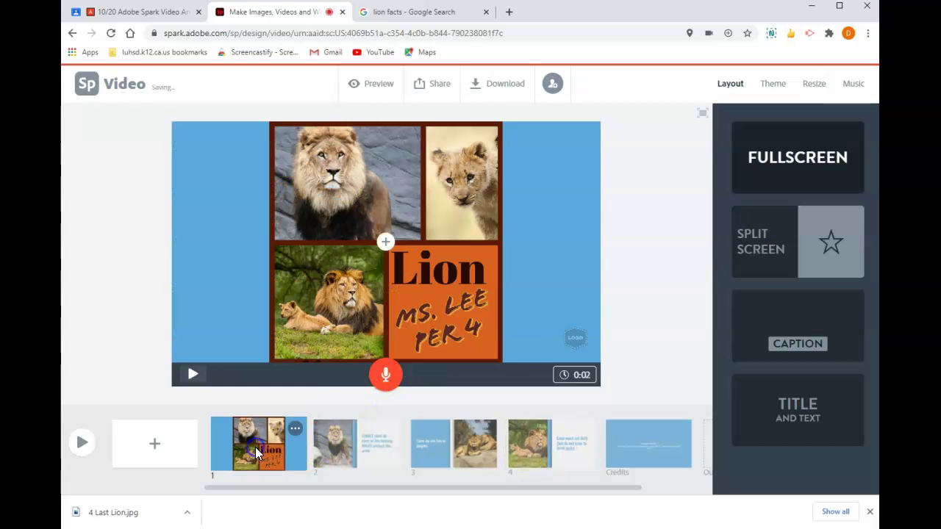
pyautogui.moveTo(383, 373); pyautogui.dragTo(376, 381)
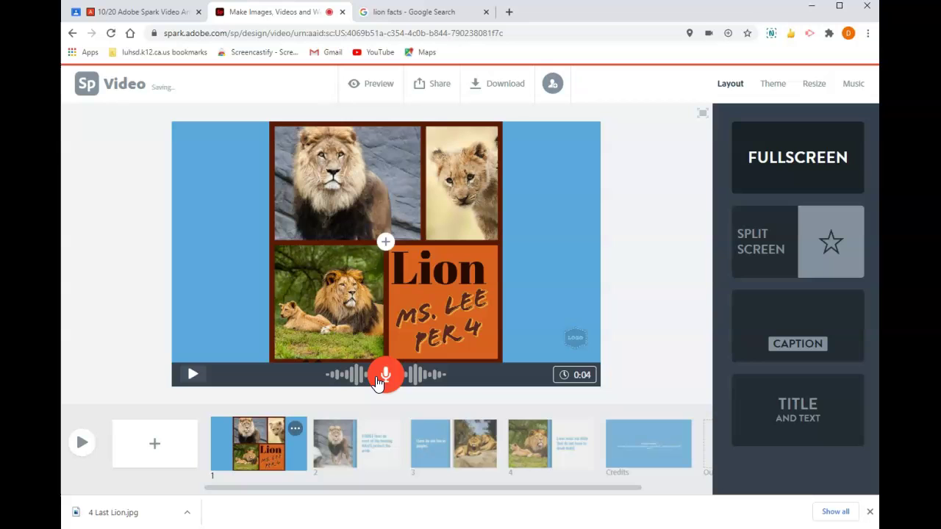
# Apply the orange Statement theme to every slide and view the size options.
pyautogui.click(773, 83)
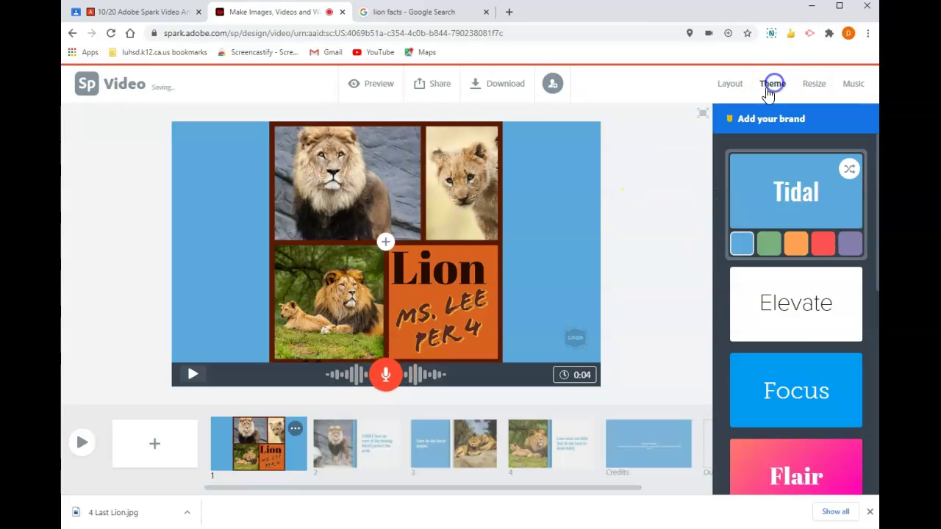
pyautogui.scroll(-3, 794, 316)
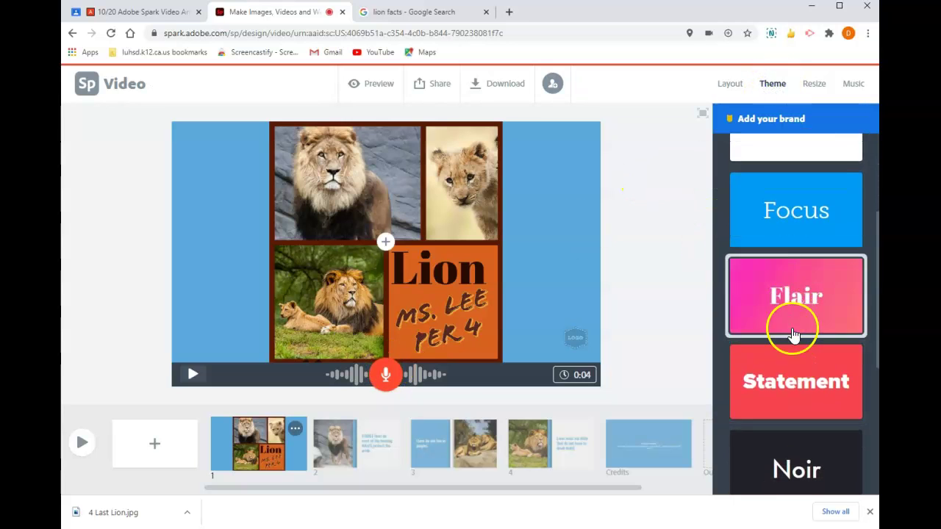
pyautogui.click(800, 384)
pyautogui.click(769, 434)
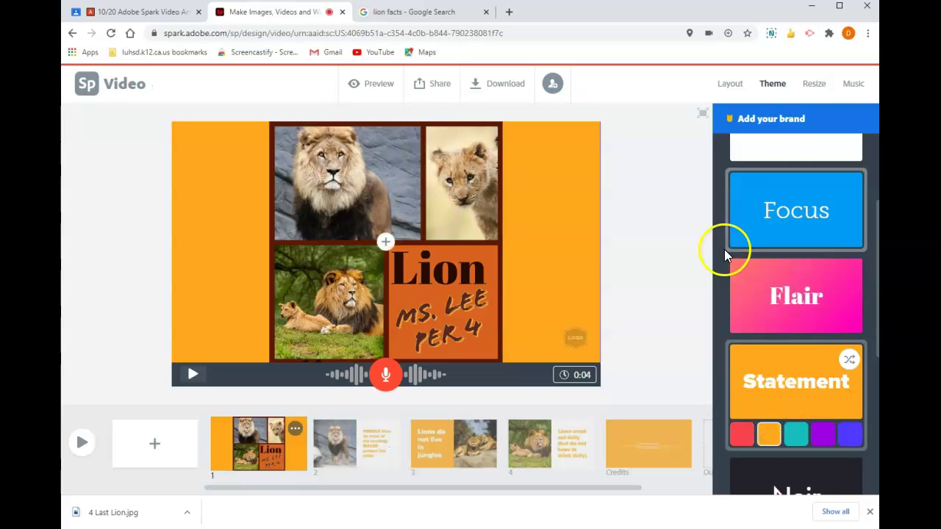
pyautogui.scroll(3, 735, 220)
pyautogui.click(812, 84)
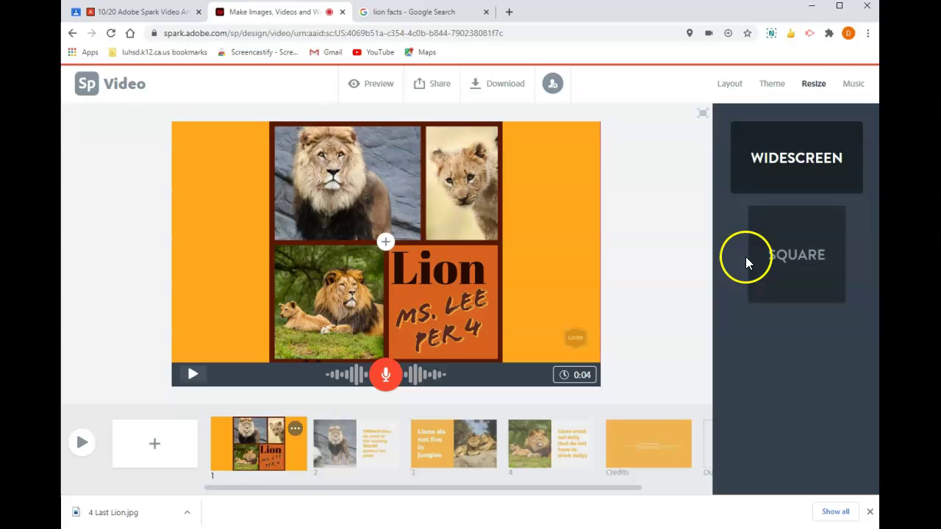
# Choose Highway as the video's background music track.
pyautogui.click(859, 81)
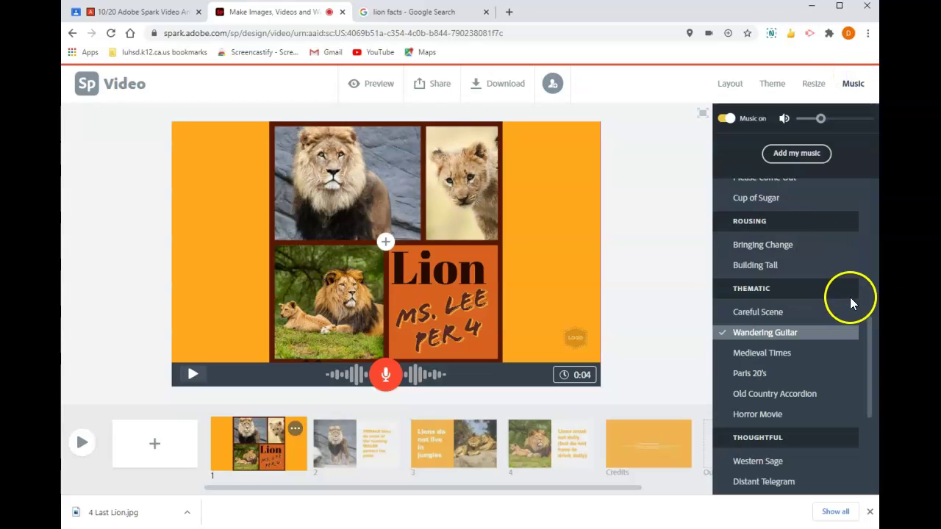
pyautogui.scroll(2, 849, 295)
pyautogui.scroll(3, 848, 294)
pyautogui.scroll(1, 849, 294)
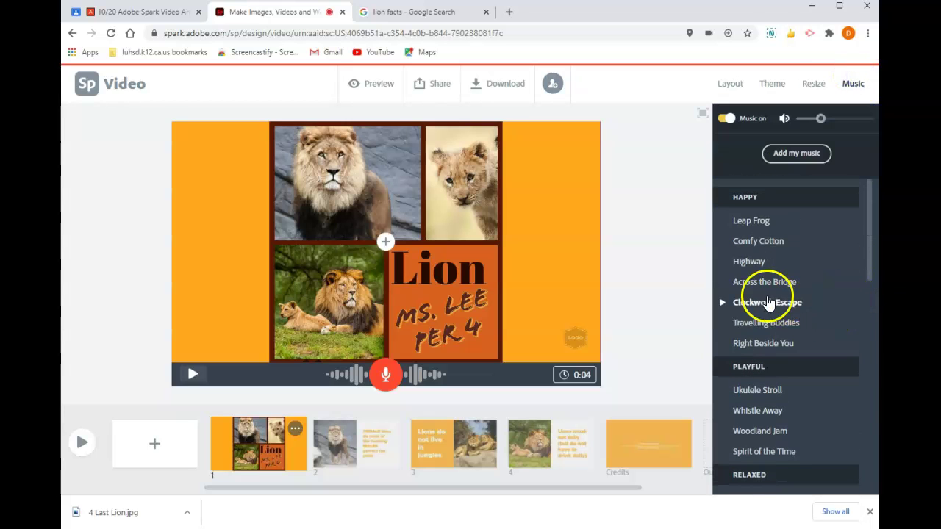
pyautogui.click(747, 264)
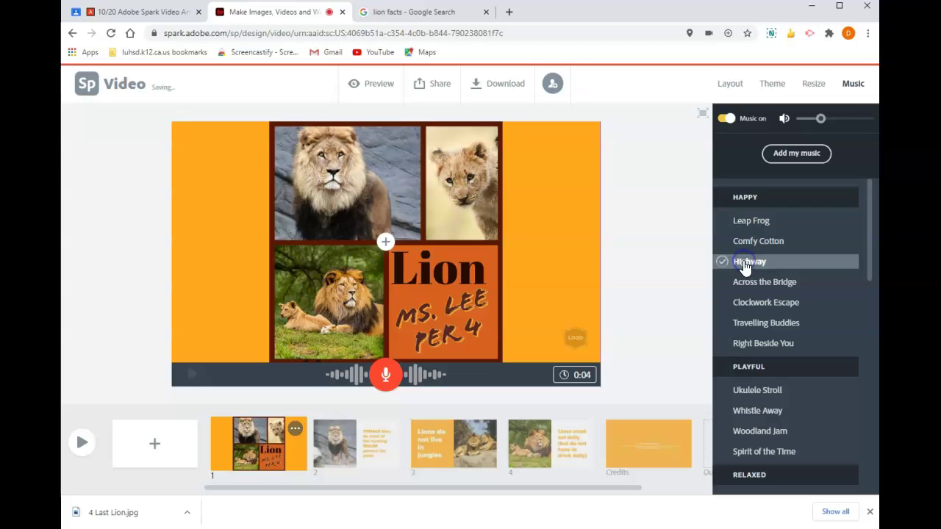
# Preview the title slide with music and turn the Highway volume down low.
pyautogui.click(193, 376)
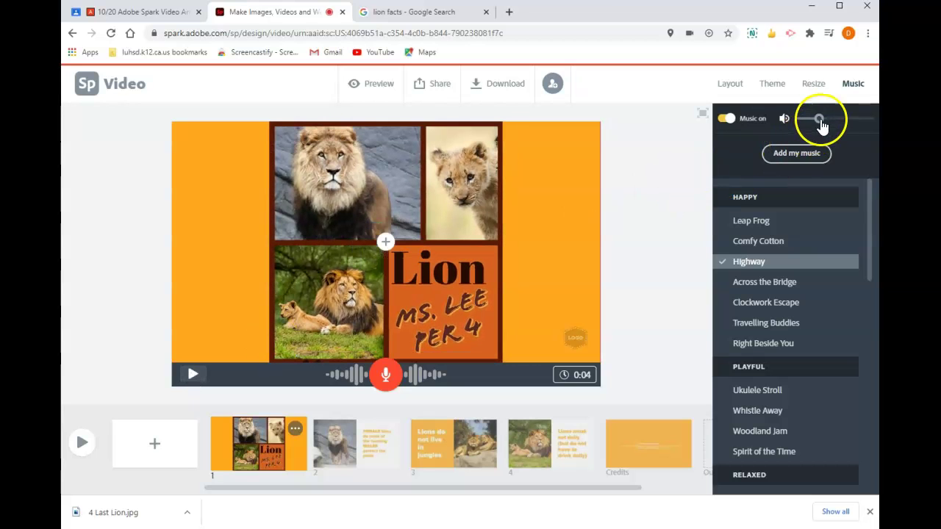
pyautogui.click(821, 121)
pyautogui.moveTo(815, 124); pyautogui.dragTo(809, 125)
pyautogui.click(619, 221)
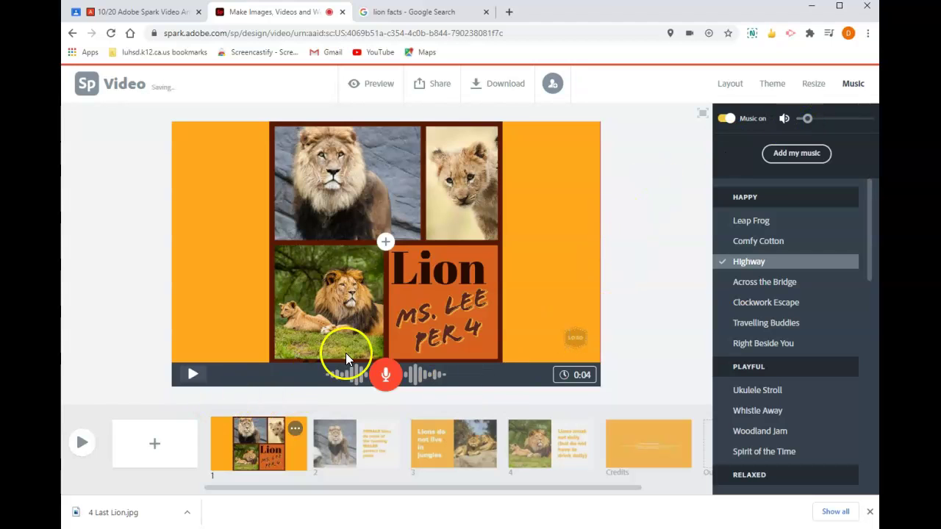
pyautogui.click(78, 455)
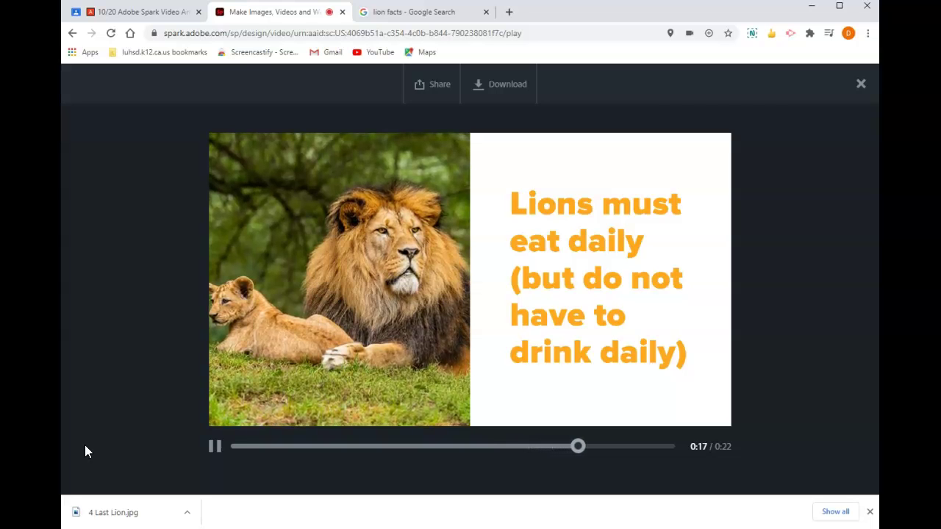
pyautogui.click(89, 436)
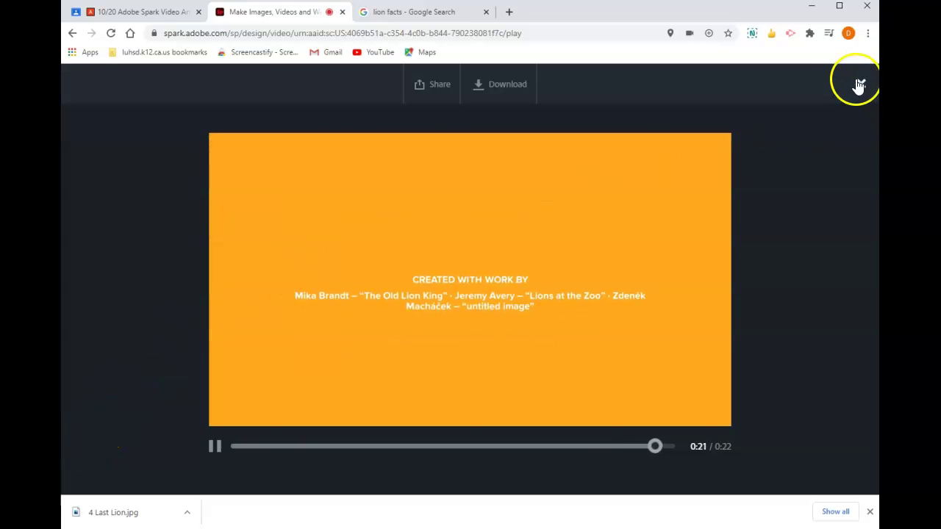
pyautogui.click(861, 84)
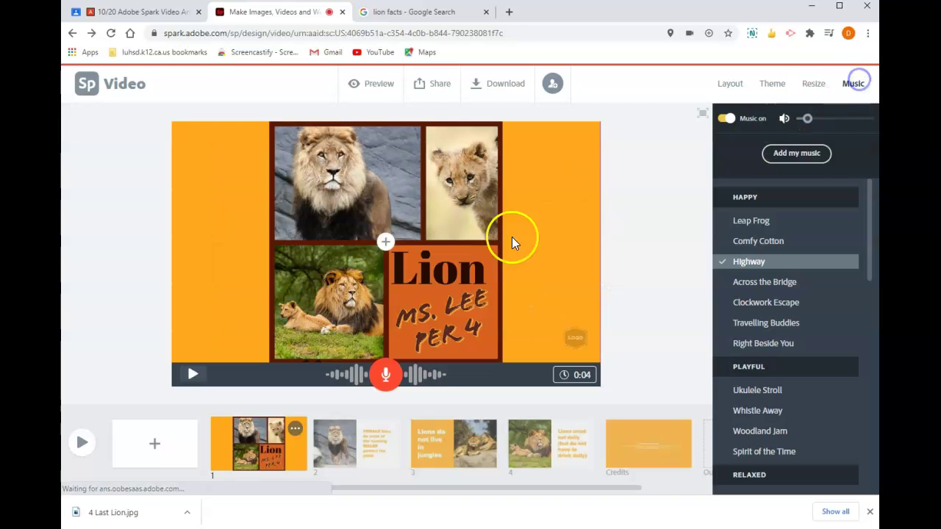
# Add the heading 'Credits' above the photo attributions on the credits slide.
pyautogui.click(619, 454)
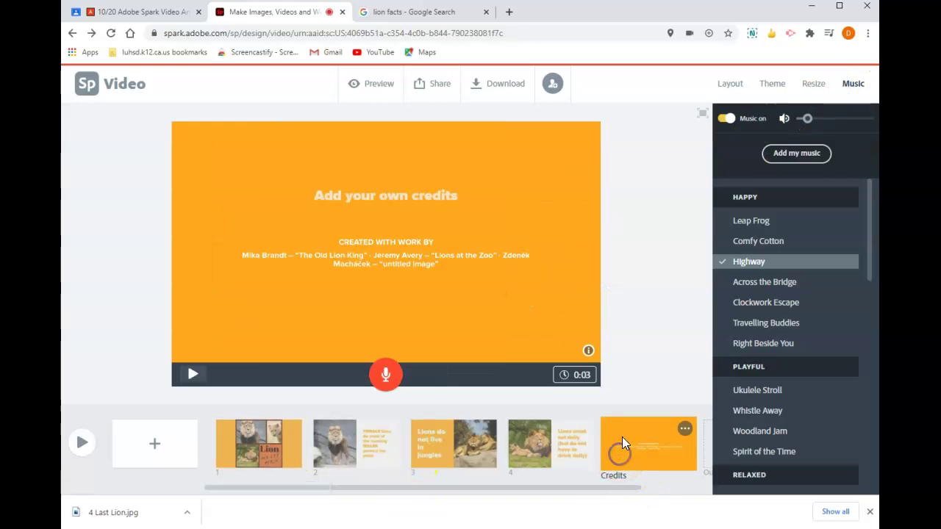
pyautogui.click(378, 198)
pyautogui.write('Cred')
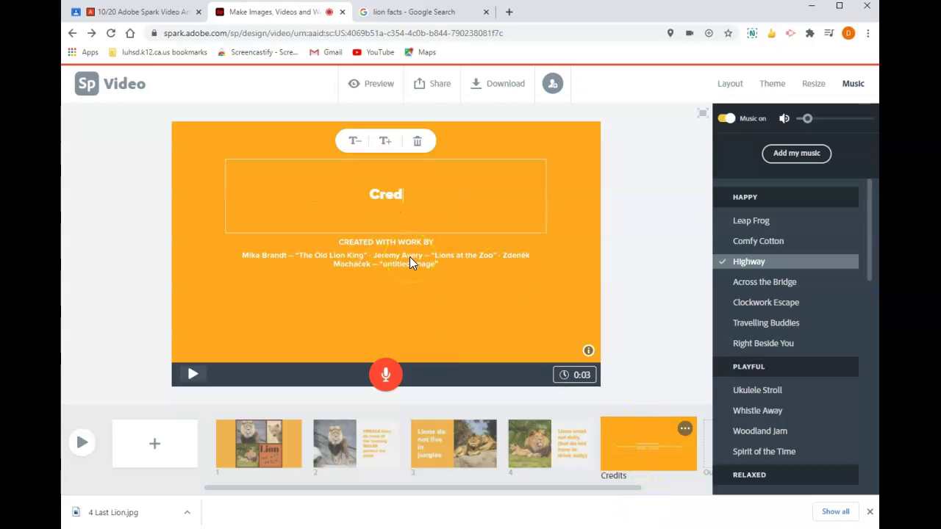
pyautogui.write('its')
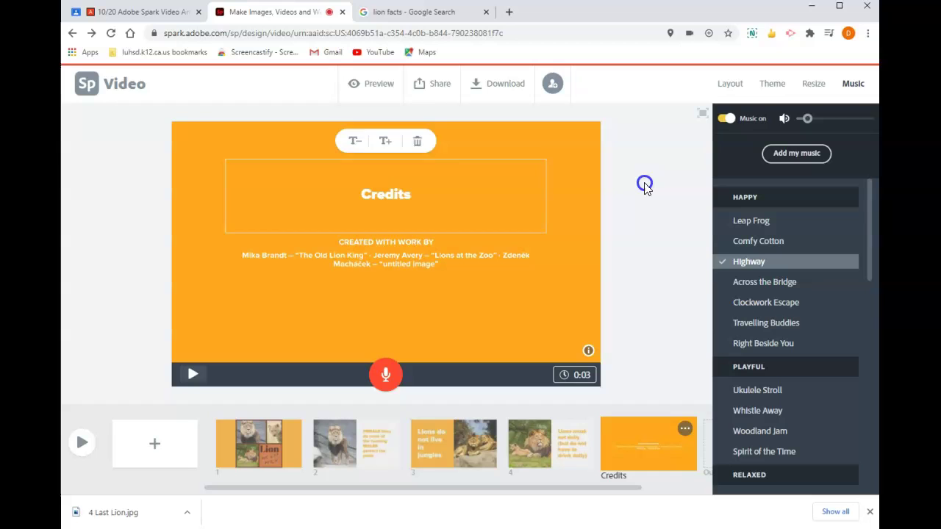
pyautogui.click(644, 185)
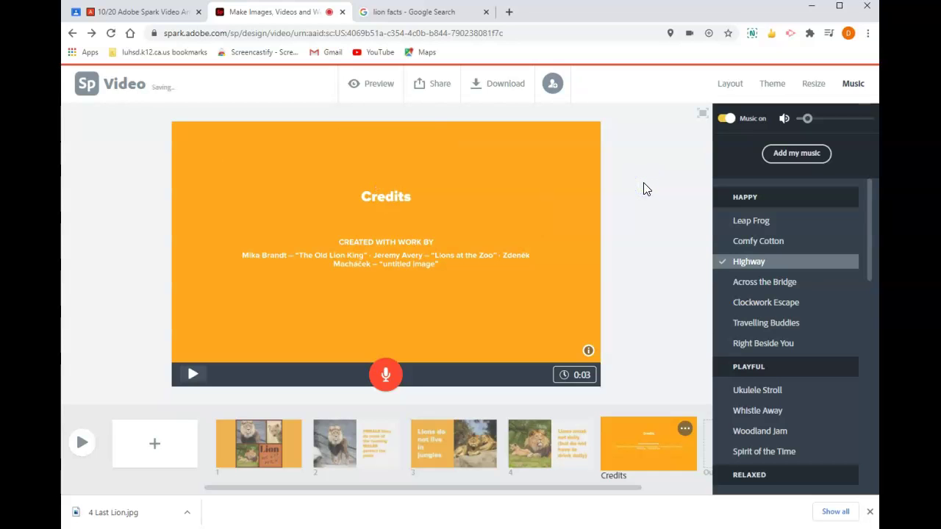
# Publish 'Lions' with an edited author field and copy its shareable link.
pyautogui.click(433, 85)
pyautogui.click(400, 119)
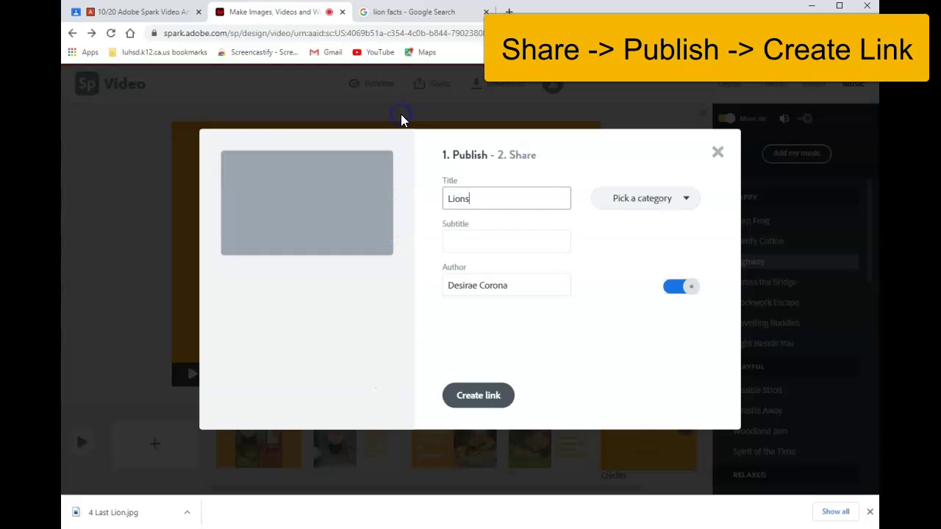
pyautogui.click(446, 286)
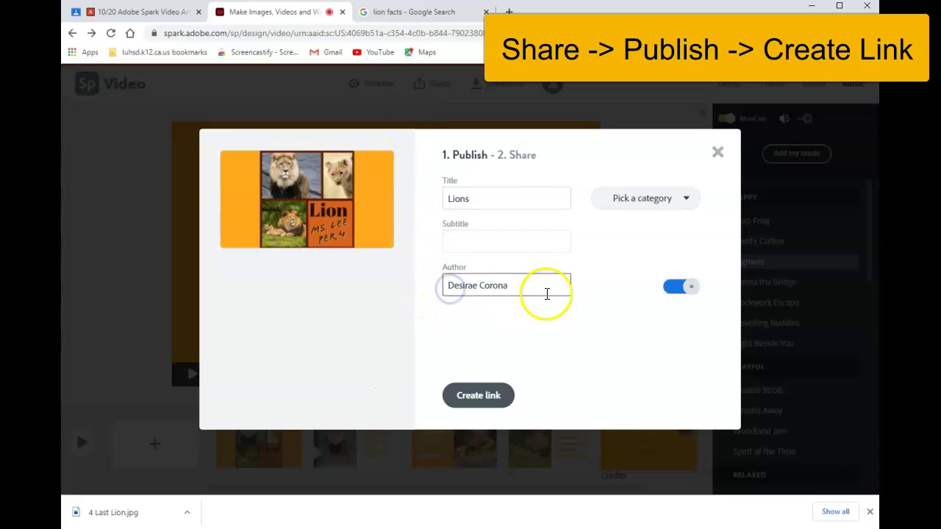
pyautogui.write('5')
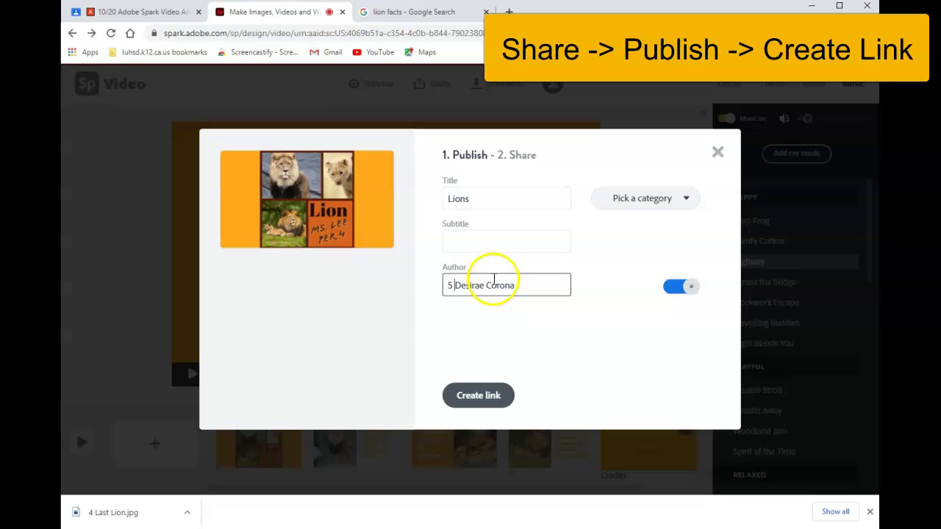
pyautogui.click(474, 393)
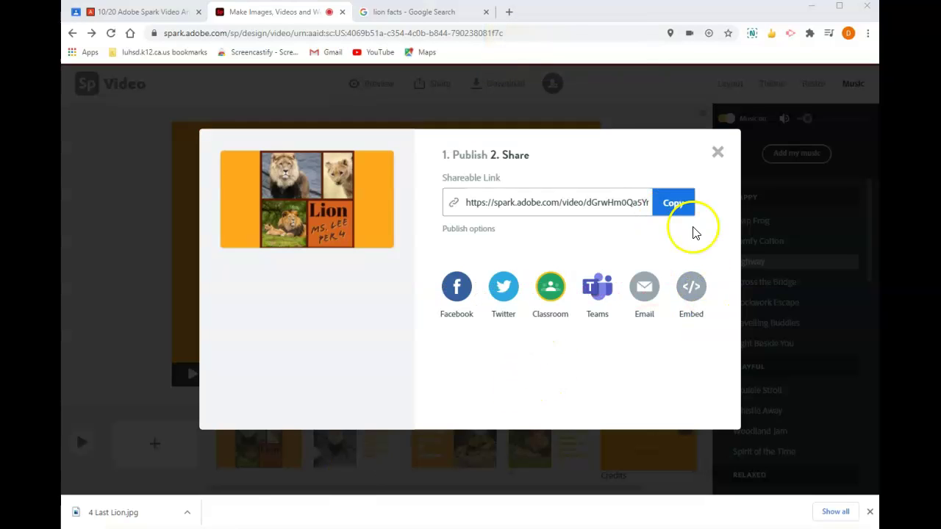
pyautogui.click(675, 208)
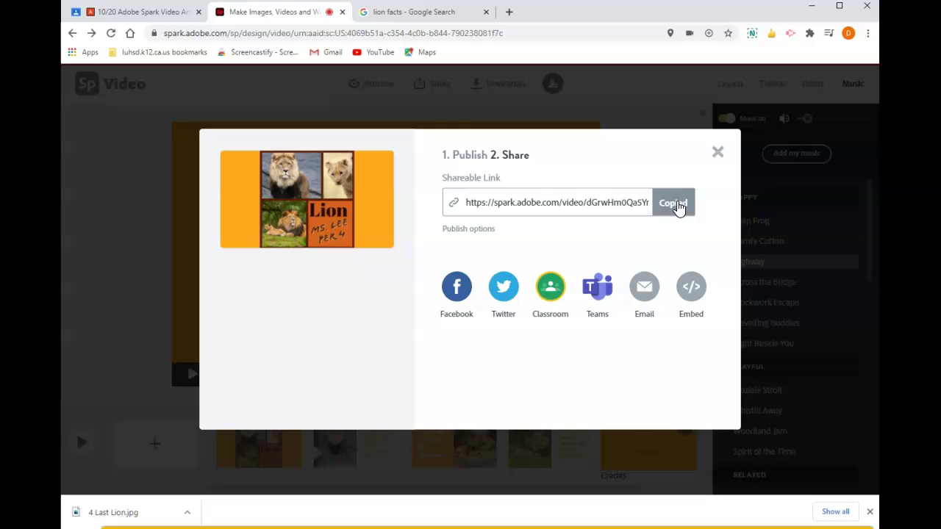
# Paste the Spark video link as the Classroom answer, turn it in, and view classmates' answers.
pyautogui.click(132, 13)
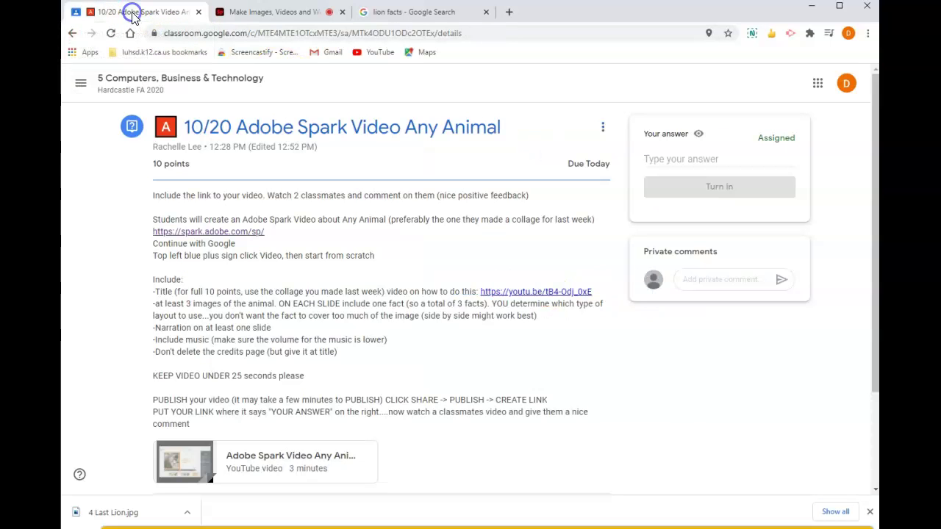
pyautogui.click(663, 159)
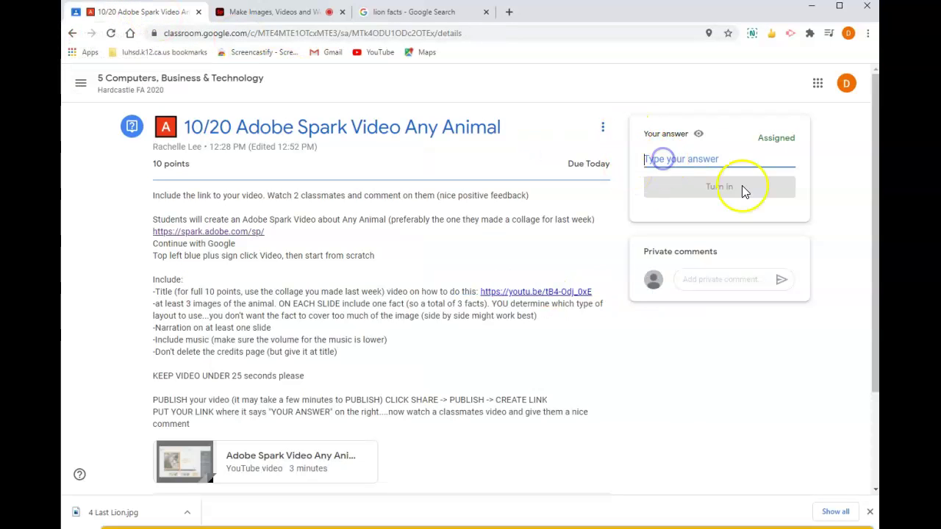
pyautogui.rightClick(667, 165)
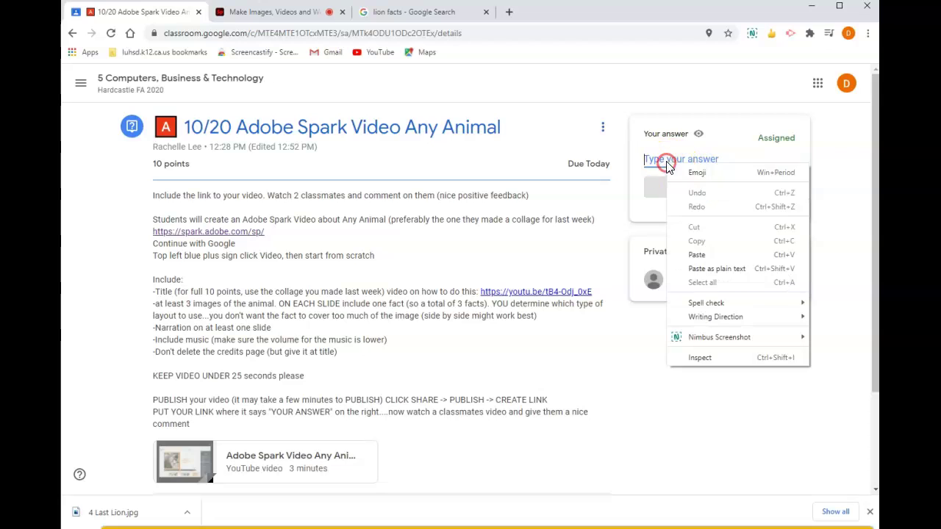
pyautogui.click(702, 255)
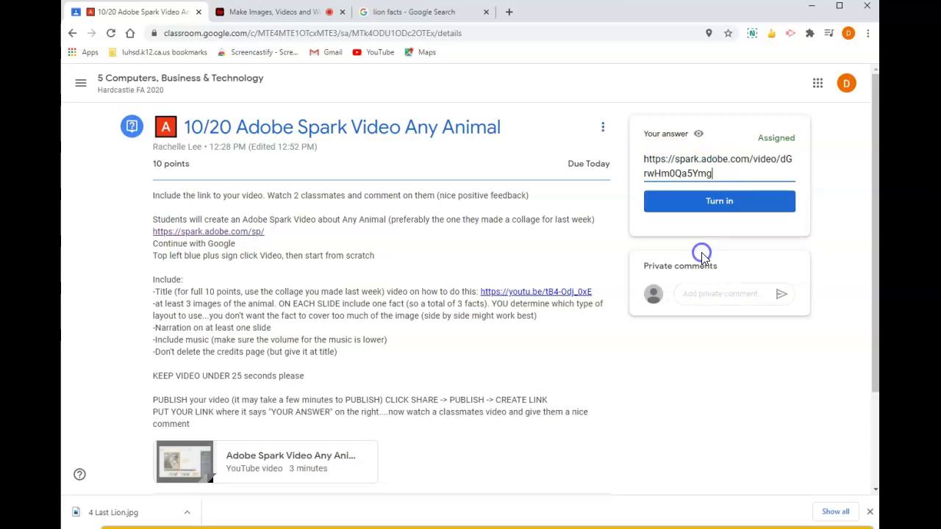
pyautogui.click(679, 215)
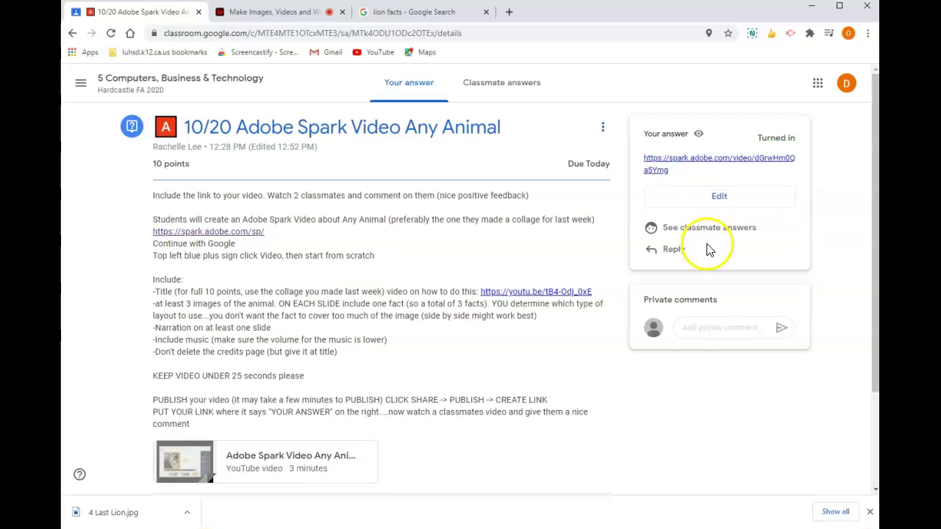
pyautogui.click(707, 236)
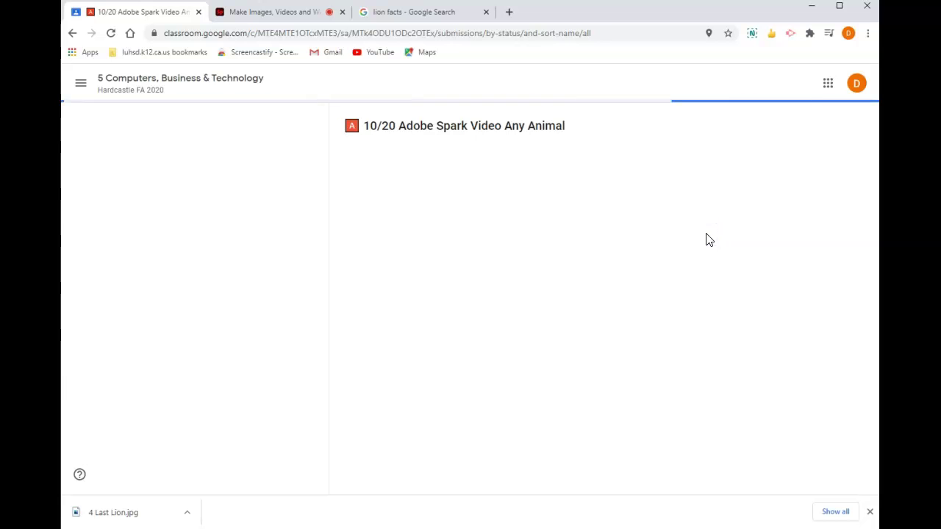
pyautogui.scroll(-1, 640, 280)
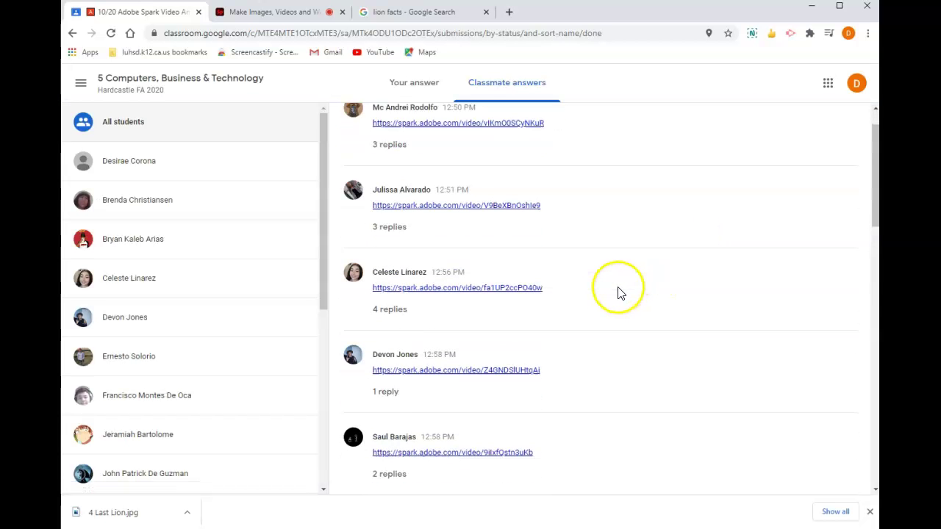